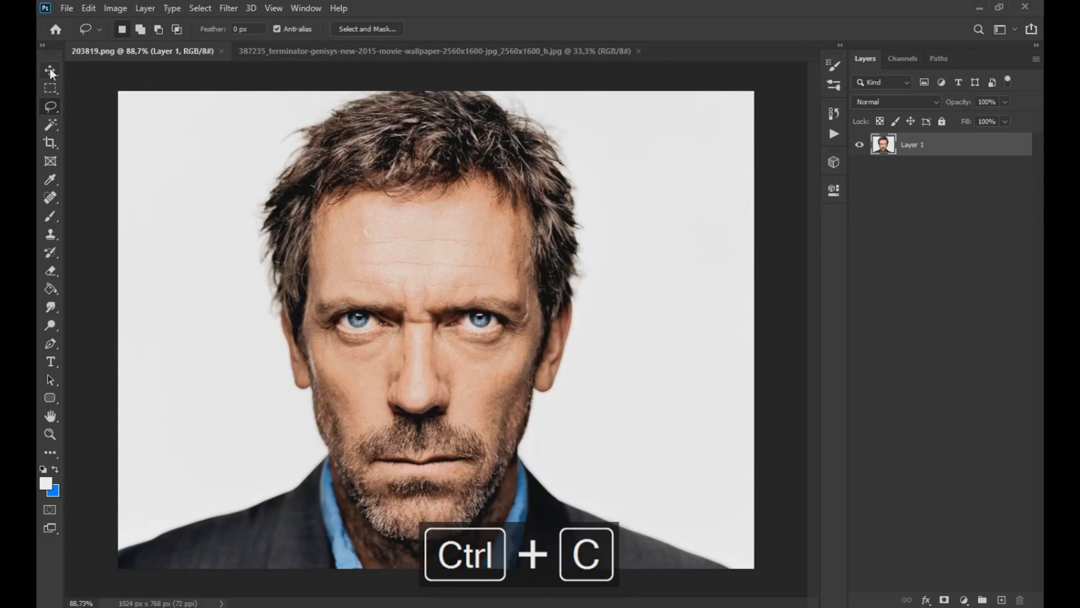
# Paste the copied cyborg face in place above the portrait, scale it to 34.44%, and position it over the man's face
pyautogui.hotkey('ctrl', 'shift', 'v')
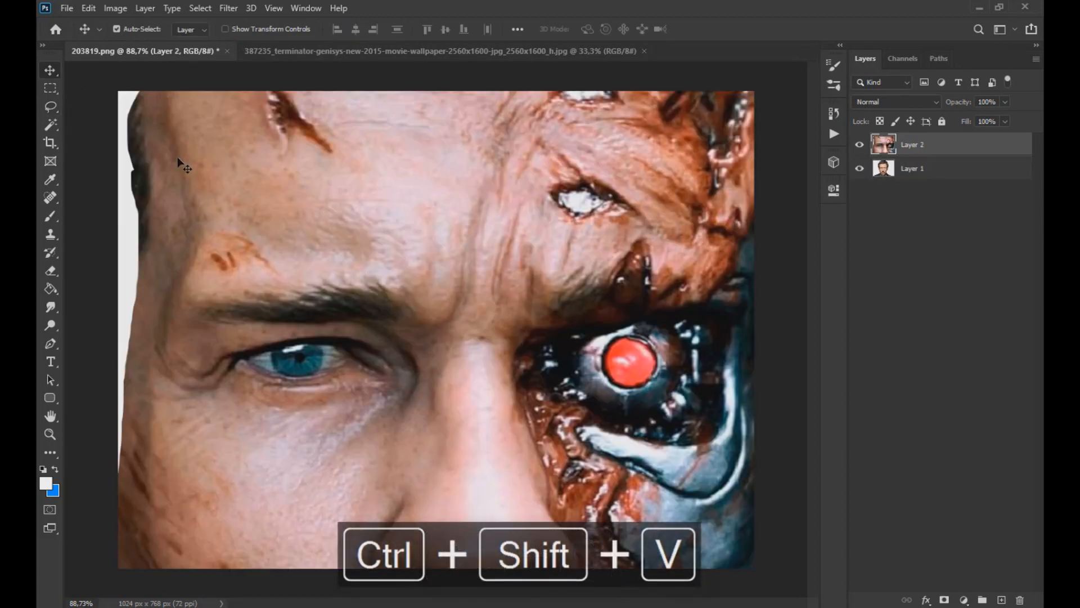
pyautogui.hotkey('ctrl', 't')
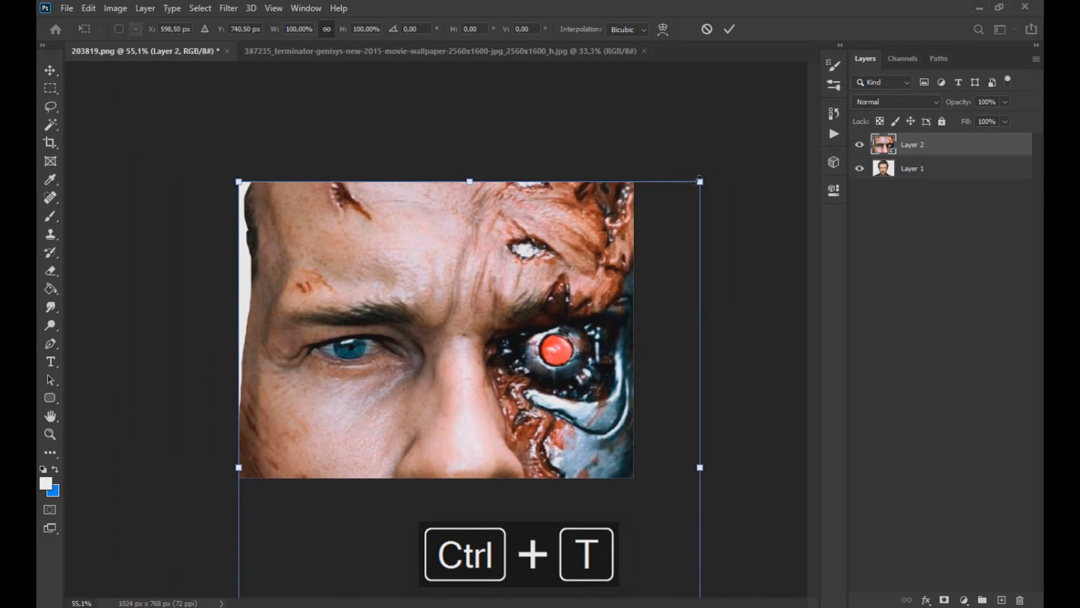
pyautogui.moveTo(695, 180); pyautogui.dragTo(486, 329)
pyautogui.moveTo(471, 421); pyautogui.dragTo(435, 308)
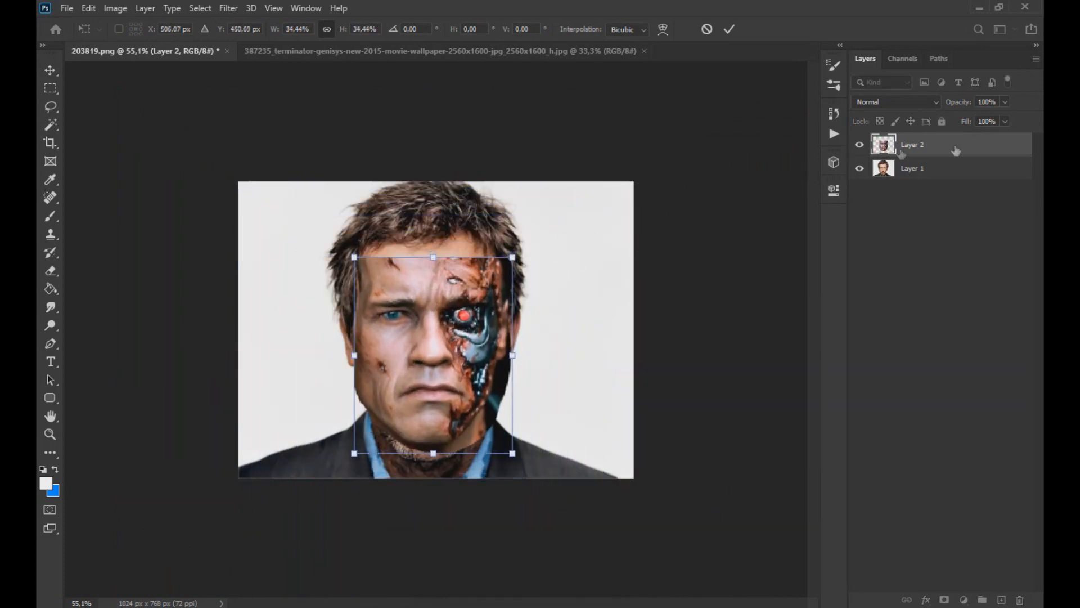
# Reduce the pasted face's opacity to 52% and align its eyes and features with the portrait underneath
pyautogui.click(971, 117)
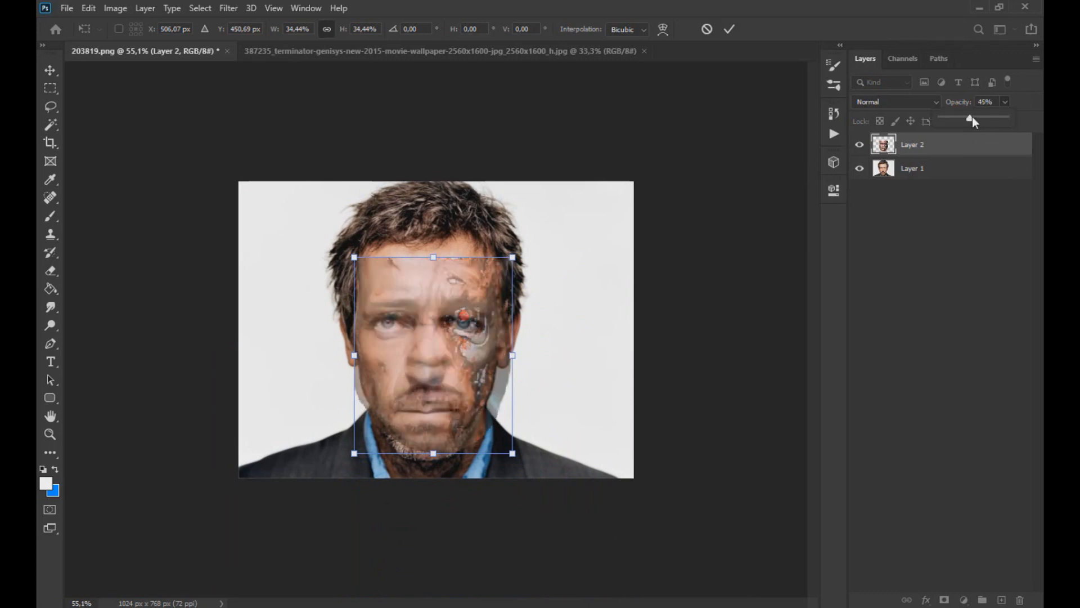
pyautogui.moveTo(973, 117); pyautogui.dragTo(976, 117)
pyautogui.scroll(5, 457, 367)
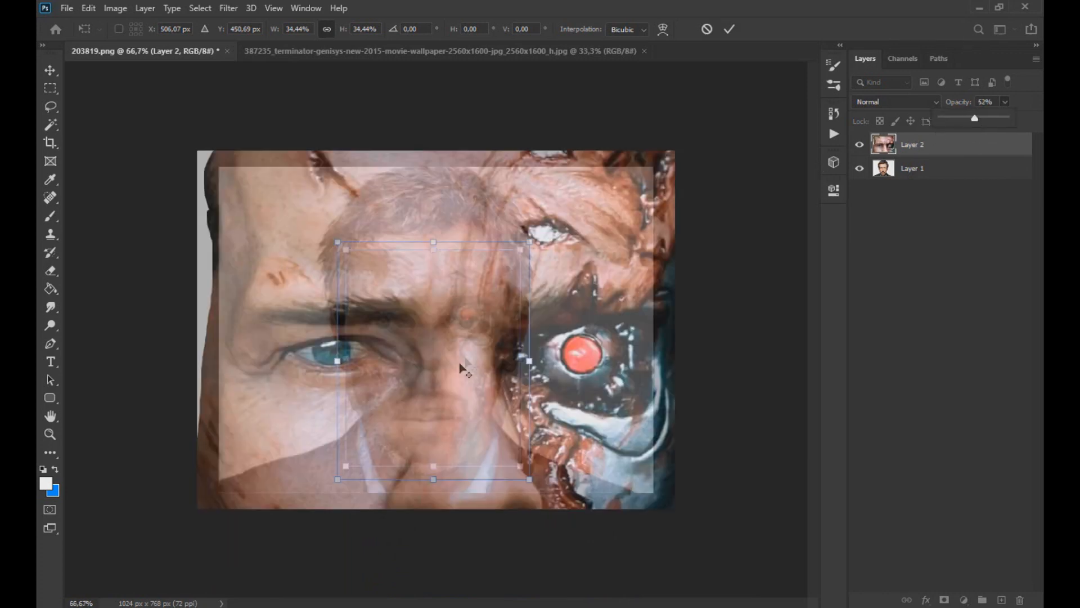
pyautogui.scroll(-1, 457, 367)
pyautogui.moveTo(445, 350); pyautogui.dragTo(439, 361)
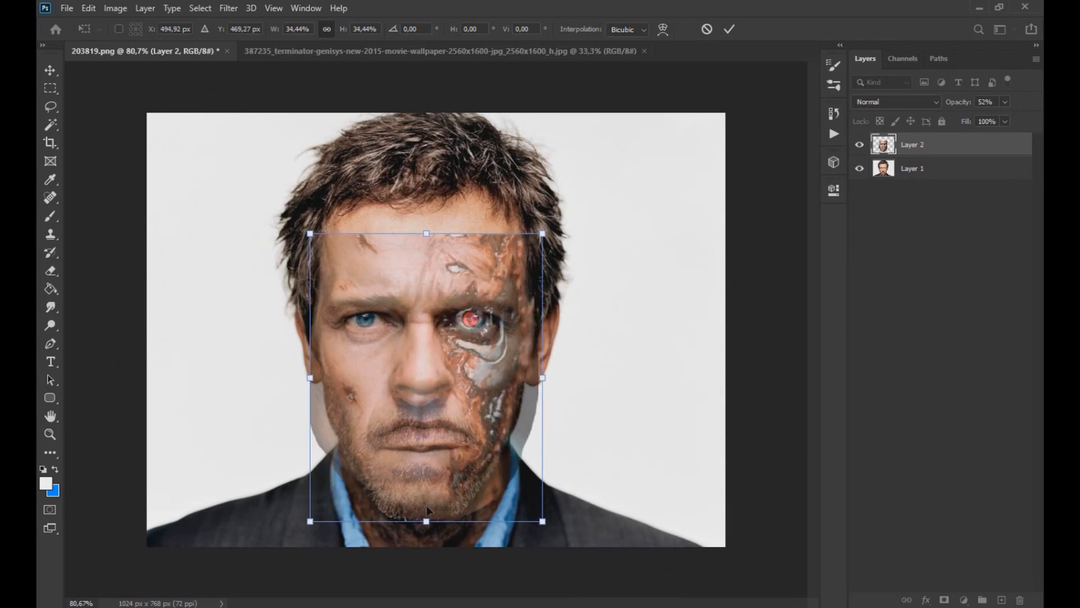
pyautogui.moveTo(426, 520); pyautogui.dragTo(426, 522)
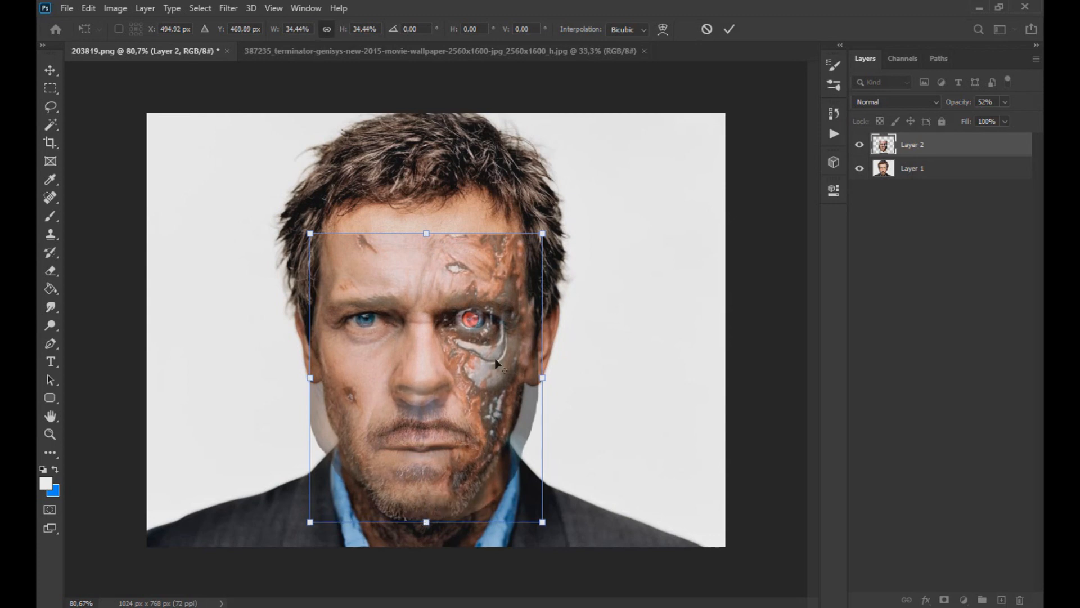
# Restore the pasted face's opacity to 100%, widen it to 34.95%, and apply the transformation
pyautogui.moveTo(997, 120); pyautogui.dragTo(1032, 116)
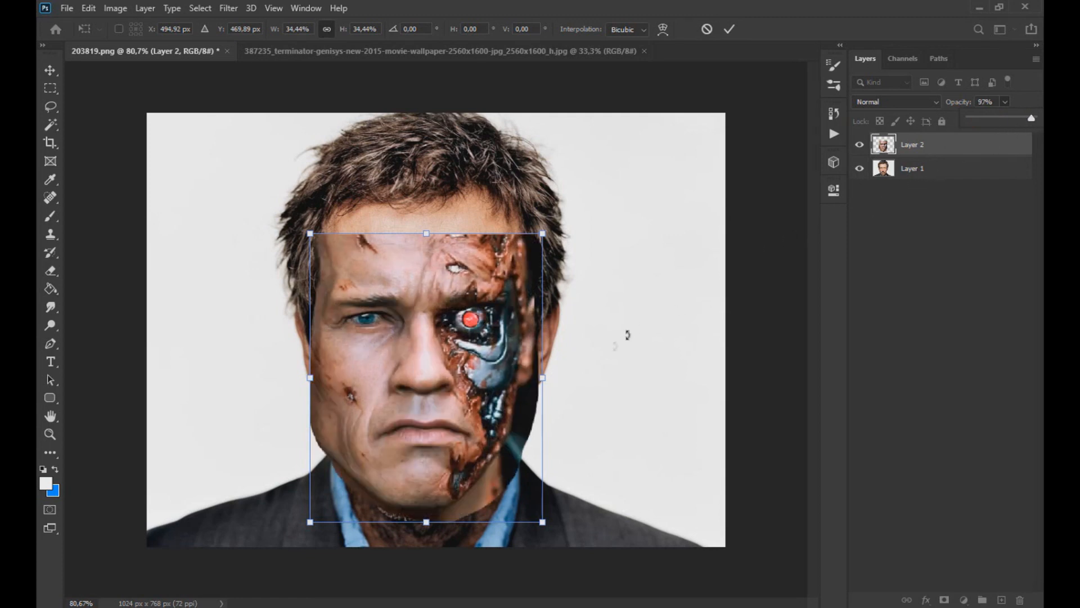
pyautogui.click(546, 382)
pyautogui.moveTo(549, 382); pyautogui.dragTo(552, 382)
pyautogui.moveTo(1007, 103); pyautogui.dragTo(1024, 119)
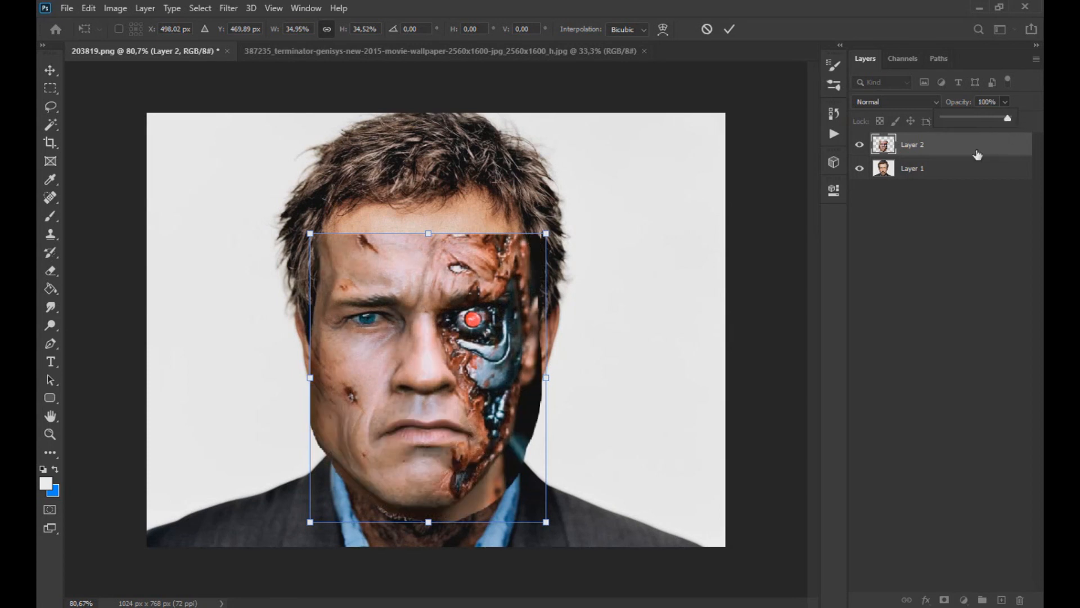
pyautogui.press('Return')
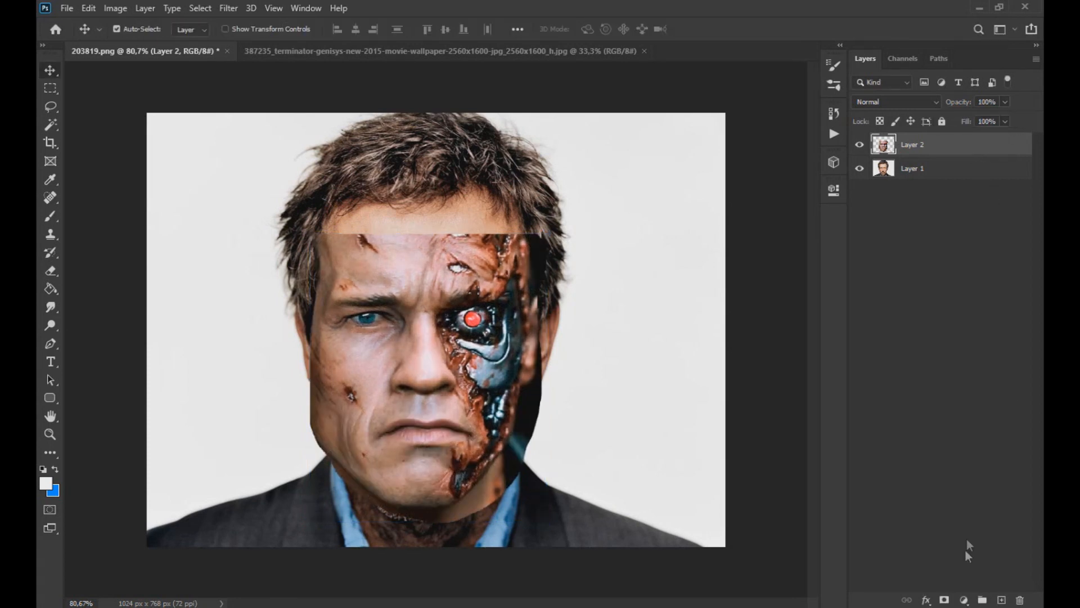
# Add a layer mask to Layer 2 and set up a soft black 99 px brush at 100% opacity
pyautogui.click(942, 600)
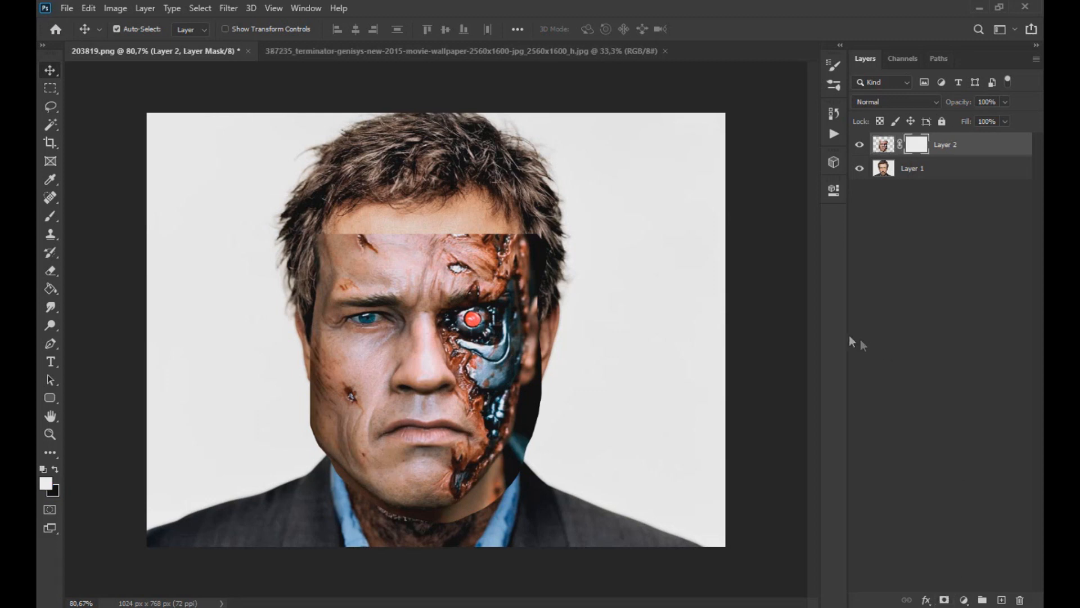
pyautogui.click(49, 217)
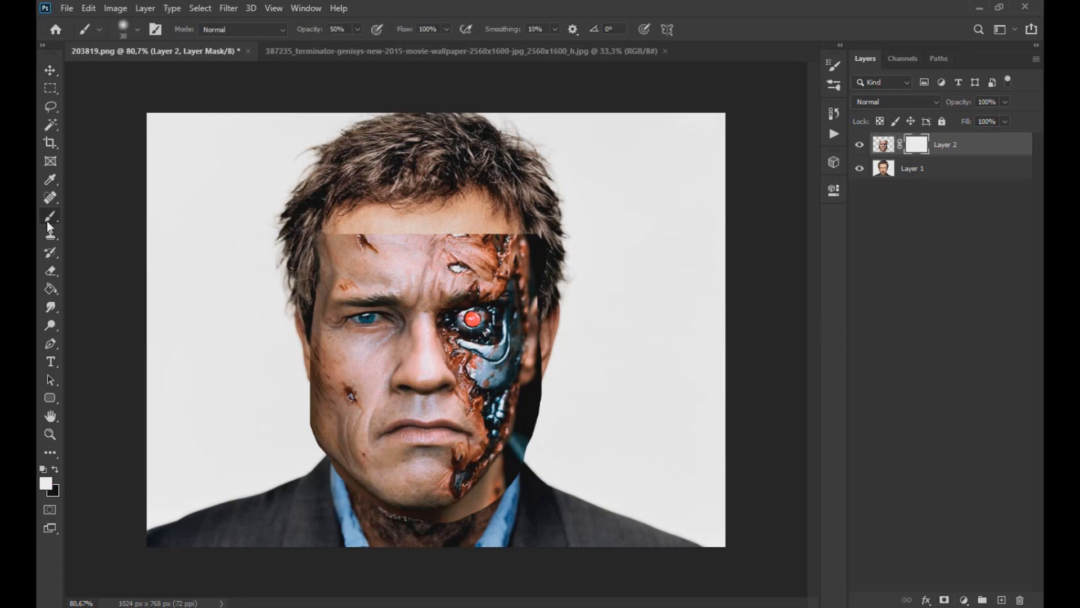
pyautogui.press('x')
pyautogui.click(359, 31)
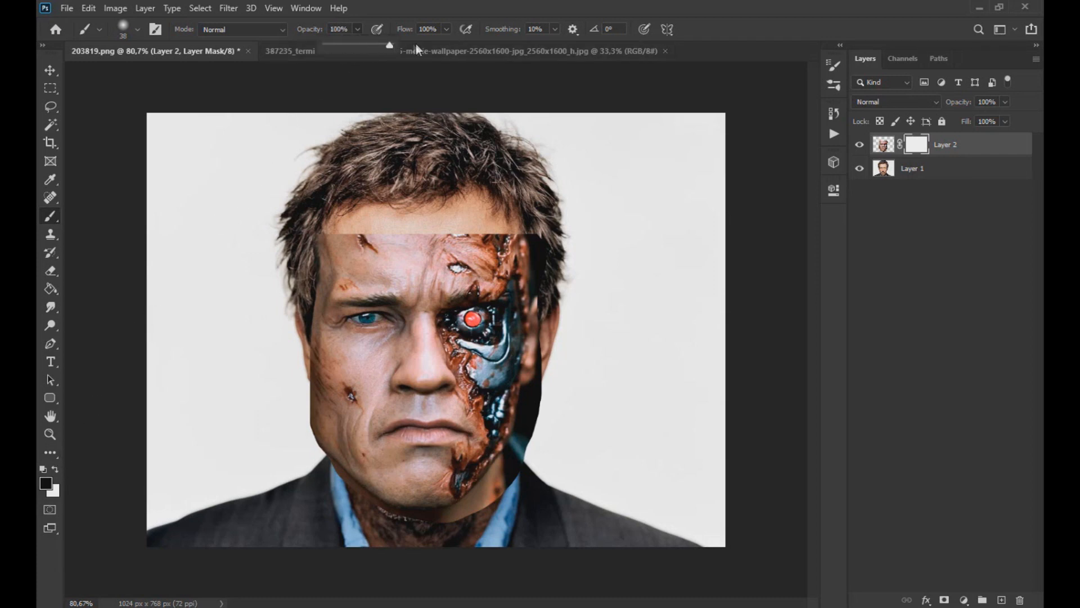
pyautogui.click(137, 31)
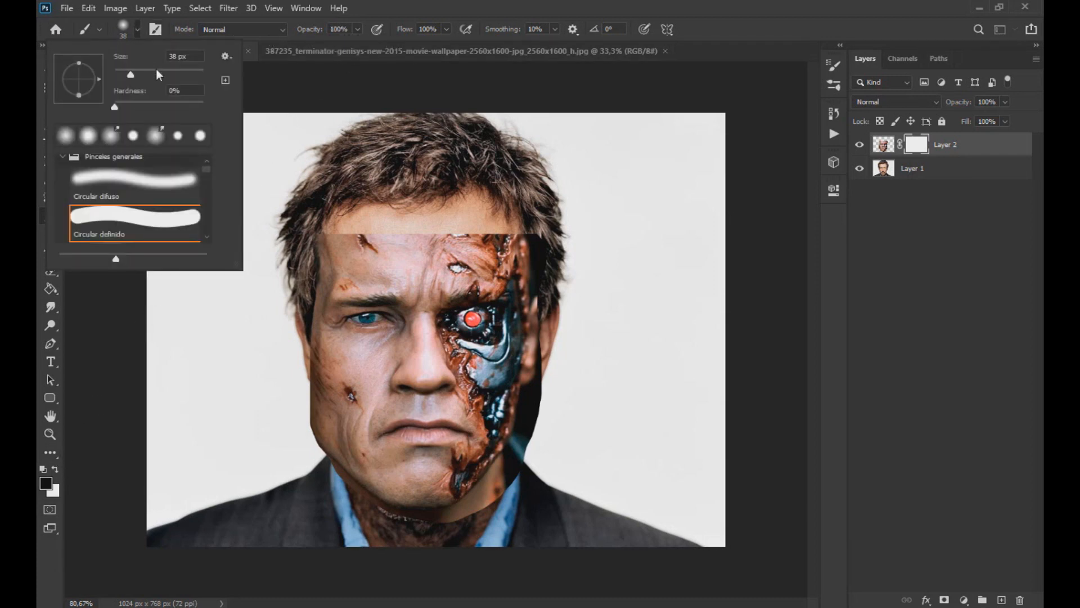
# Mask out the pasted skin around the face and forehead edges, keeping the cyborg eye area and the two small wounds
pyautogui.moveTo(310, 239)
pyautogui.mouseDown()
pyautogui.moveTo(326, 294)
pyautogui.moveTo(386, 312)
pyautogui.moveTo(356, 308)
pyautogui.moveTo(357, 329)
pyautogui.moveTo(382, 335)
pyautogui.moveTo(395, 321)
pyautogui.moveTo(405, 383)
pyautogui.moveTo(410, 369)
pyautogui.moveTo(424, 388)
pyautogui.moveTo(401, 337)
pyautogui.mouseUp()
pyautogui.moveTo(422, 372)
pyautogui.mouseDown()
pyautogui.moveTo(403, 422)
pyautogui.moveTo(432, 433)
pyautogui.moveTo(436, 414)
pyautogui.moveTo(390, 485)
pyautogui.moveTo(333, 440)
pyautogui.moveTo(308, 317)
pyautogui.moveTo(312, 413)
pyautogui.moveTo(331, 477)
pyautogui.moveTo(411, 521)
pyautogui.mouseUp()
pyautogui.moveTo(388, 309)
pyautogui.mouseDown()
pyautogui.moveTo(415, 263)
pyautogui.moveTo(385, 209)
pyautogui.mouseUp()
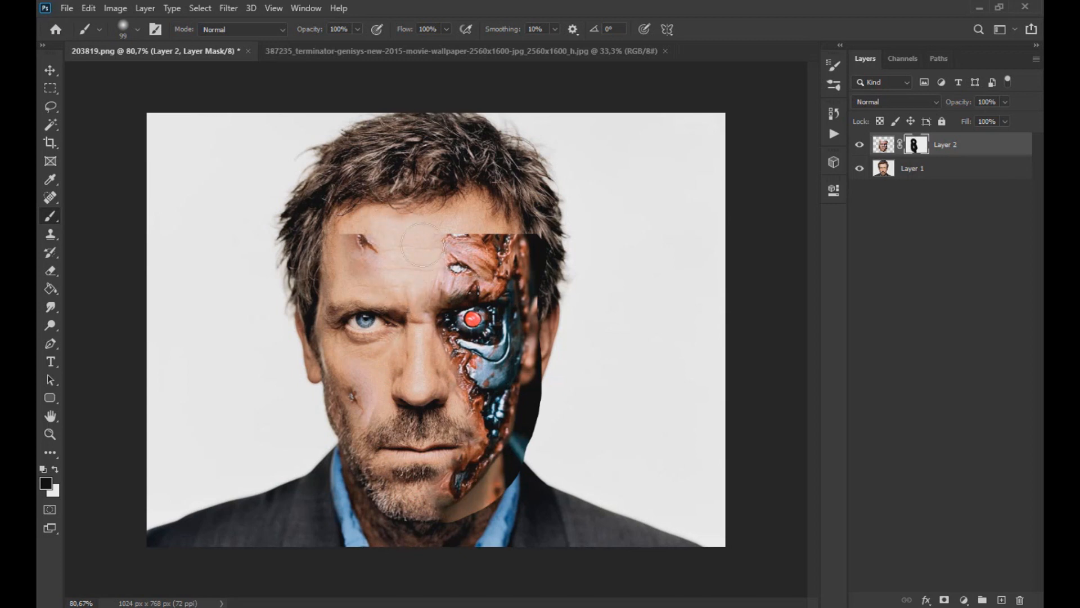
pyautogui.moveTo(526, 270)
pyautogui.mouseDown()
pyautogui.moveTo(534, 239)
pyautogui.moveTo(544, 354)
pyautogui.moveTo(520, 445)
pyautogui.moveTo(450, 523)
pyautogui.mouseUp()
pyautogui.moveTo(459, 259)
pyautogui.mouseDown()
pyautogui.moveTo(476, 232)
pyautogui.moveTo(503, 223)
pyautogui.moveTo(510, 237)
pyautogui.moveTo(449, 221)
pyautogui.moveTo(481, 221)
pyautogui.mouseUp()
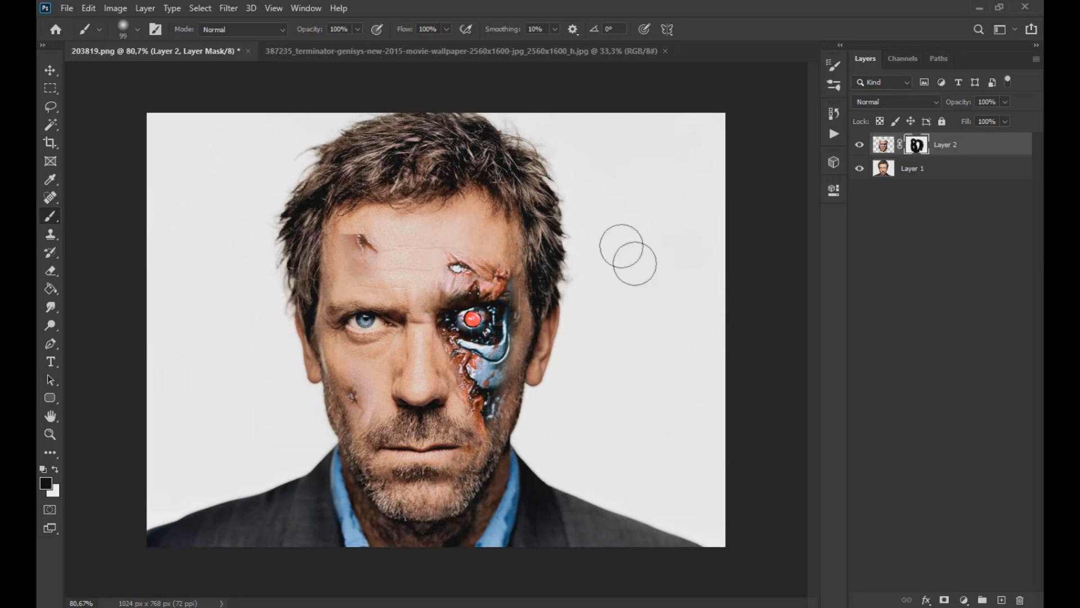
pyautogui.moveTo(352, 223)
pyautogui.mouseDown()
pyautogui.moveTo(331, 234)
pyautogui.moveTo(333, 209)
pyautogui.mouseUp()
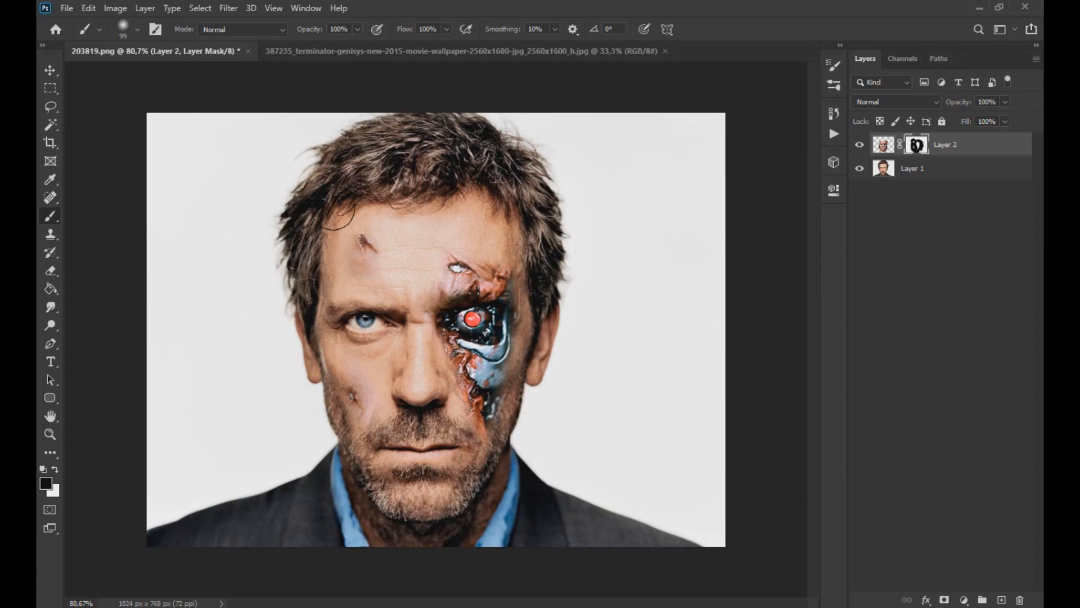
# Refine the mask around the forehead wound with a 34 px brush, hiding surrounding skin in black and restoring the cut in white
pyautogui.click(137, 29)
pyautogui.press('Return')
pyautogui.scroll(6, 347, 247)
pyautogui.hotkey('ctrl', 'z')
pyautogui.moveTo(344, 310)
pyautogui.mouseDown()
pyautogui.moveTo(461, 321)
pyautogui.moveTo(368, 317)
pyautogui.mouseUp()
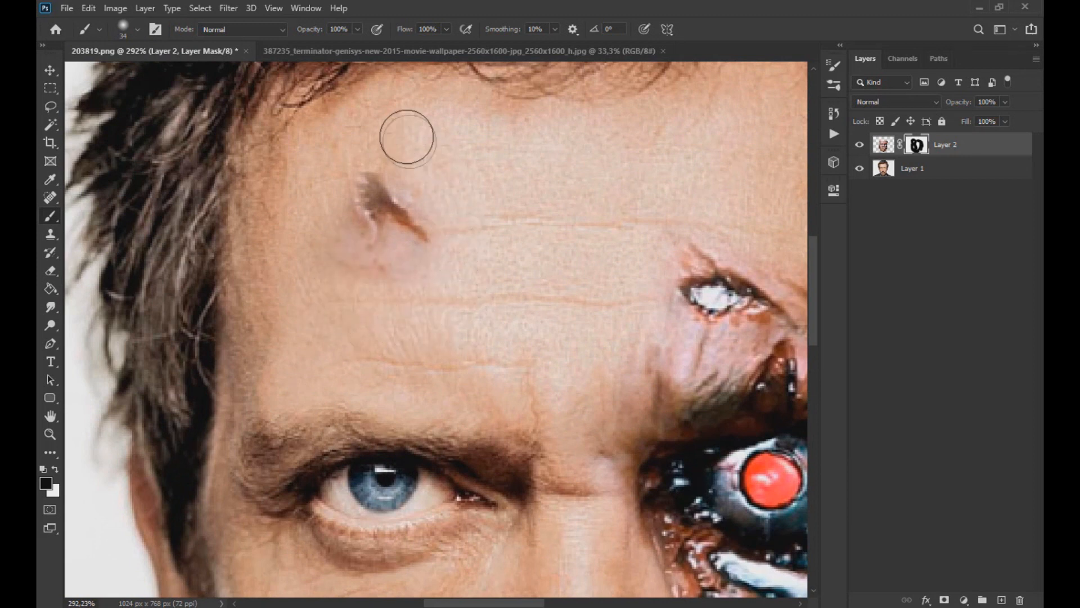
pyautogui.moveTo(357, 197)
pyautogui.mouseDown()
pyautogui.moveTo(410, 229)
pyautogui.moveTo(402, 243)
pyautogui.mouseUp()
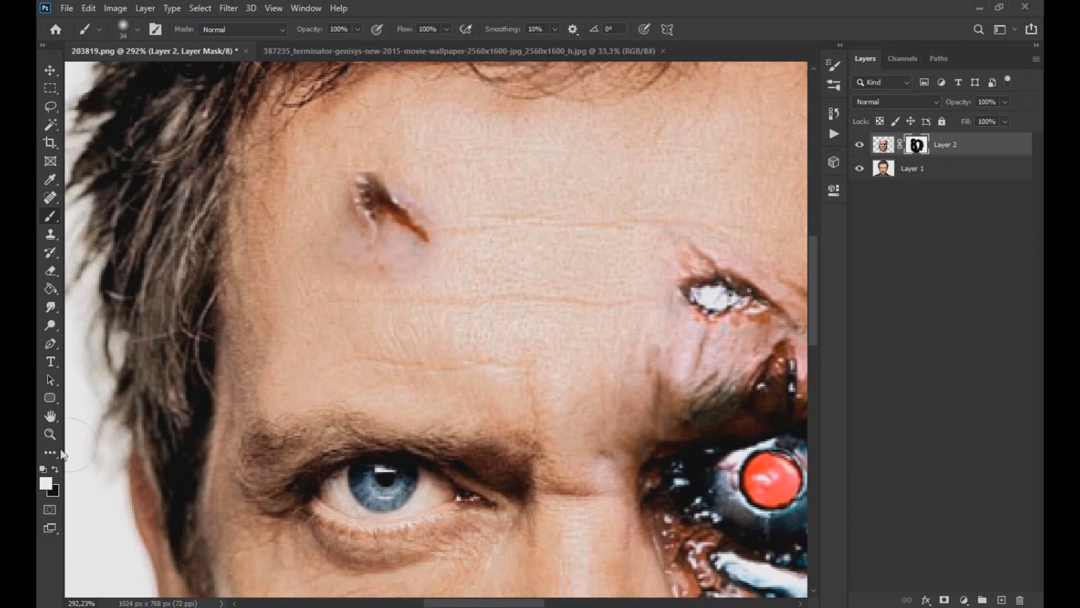
pyautogui.click(54, 470)
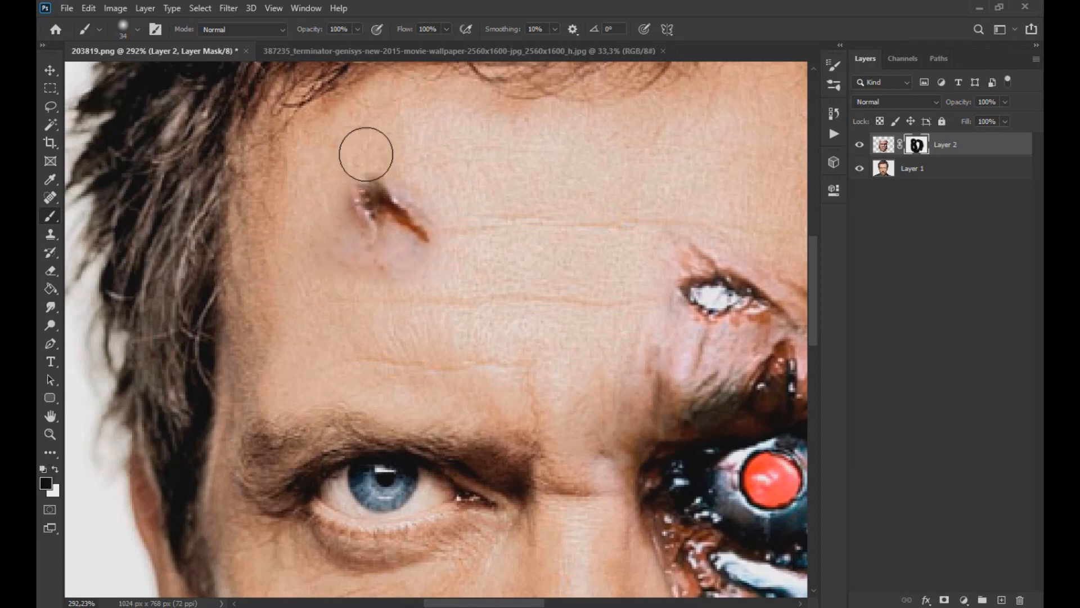
# Blend the cheek wound's mask with a 42 px brush at 50% opacity, fading nearby skin in black and restoring the wound in white
pyautogui.scroll(-5, 449, 212)
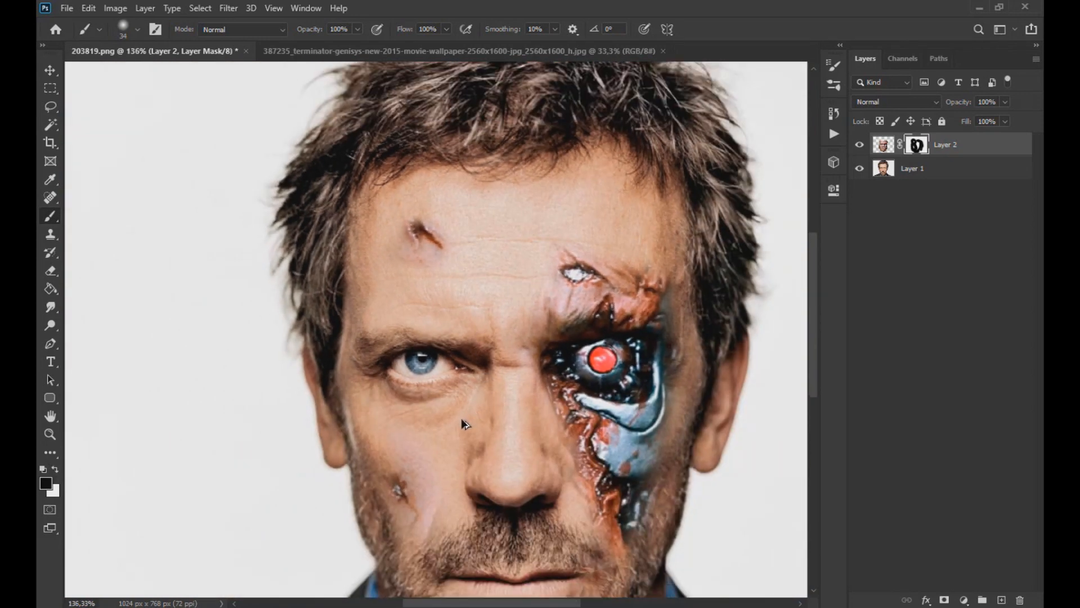
pyautogui.scroll(5, 443, 493)
pyautogui.moveTo(458, 446); pyautogui.dragTo(472, 448)
pyautogui.click(358, 30)
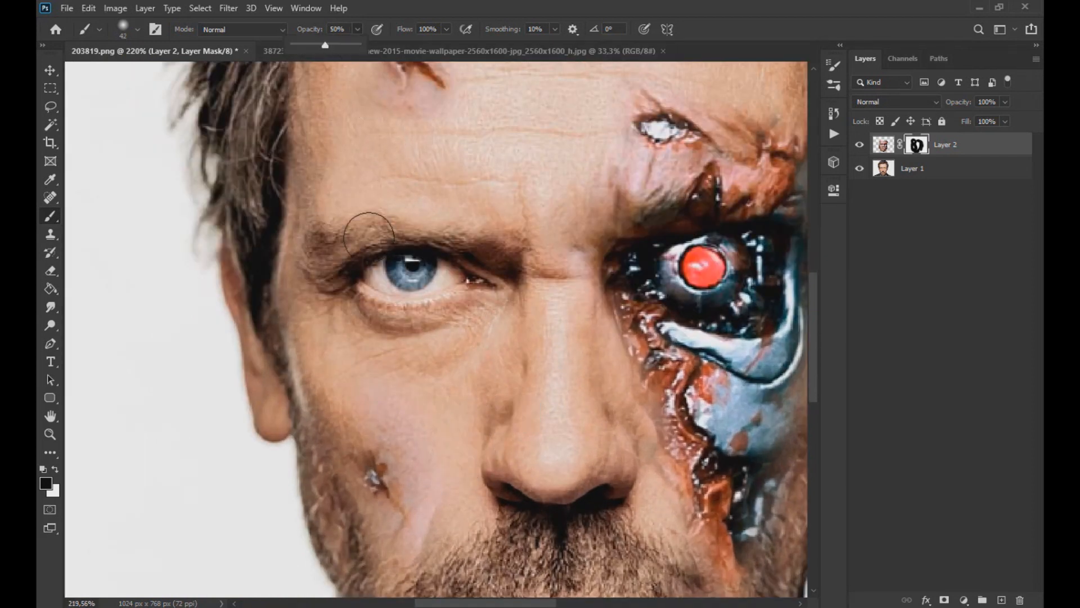
pyautogui.moveTo(371, 398)
pyautogui.mouseDown()
pyautogui.moveTo(403, 409)
pyautogui.moveTo(345, 425)
pyautogui.moveTo(424, 420)
pyautogui.mouseUp()
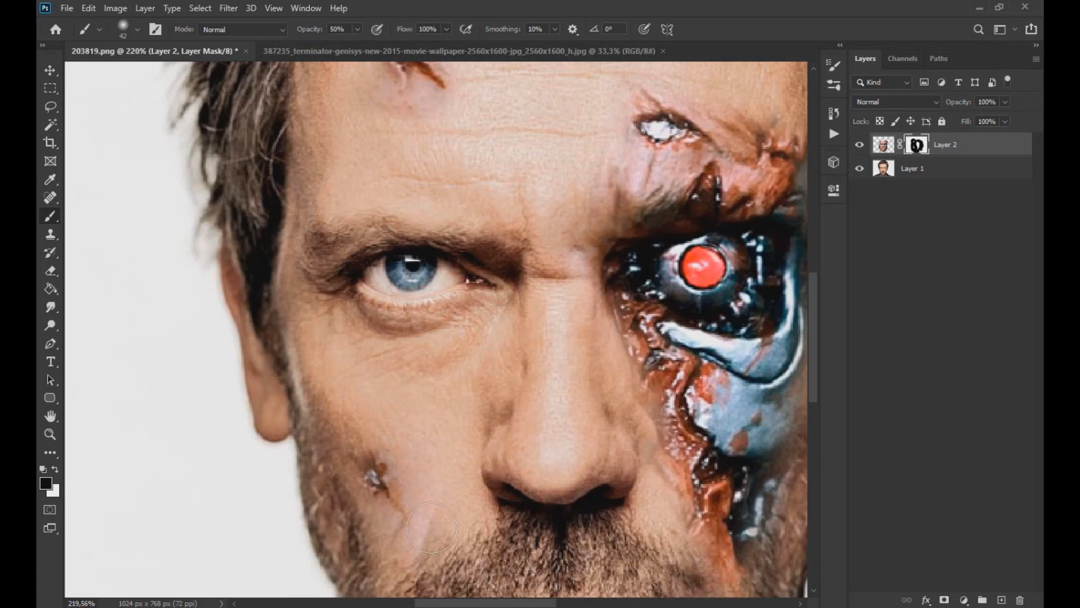
pyautogui.click(54, 469)
pyautogui.moveTo(352, 465); pyautogui.dragTo(388, 481)
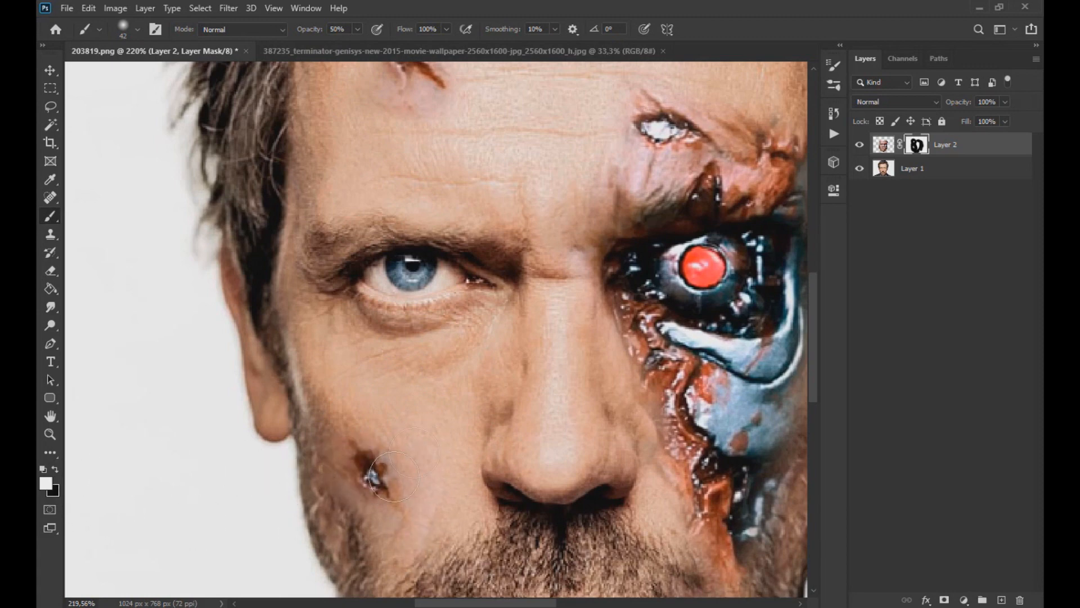
# Refine the mask around the cyborg eye's brow and forehead hole at 50% brush opacity, blending the pasted skin into the portrait
pyautogui.scroll(-8, 427, 451)
pyautogui.scroll(4, 617, 507)
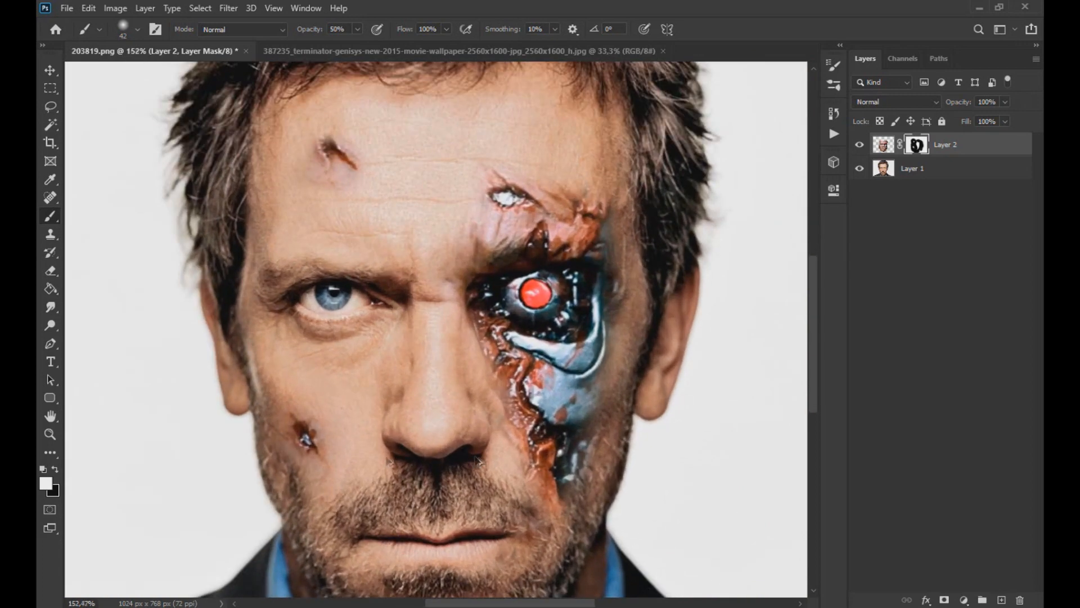
pyautogui.scroll(2, 450, 453)
pyautogui.moveTo(451, 181)
pyautogui.mouseDown()
pyautogui.moveTo(482, 145)
pyautogui.moveTo(475, 125)
pyautogui.moveTo(569, 126)
pyautogui.mouseUp()
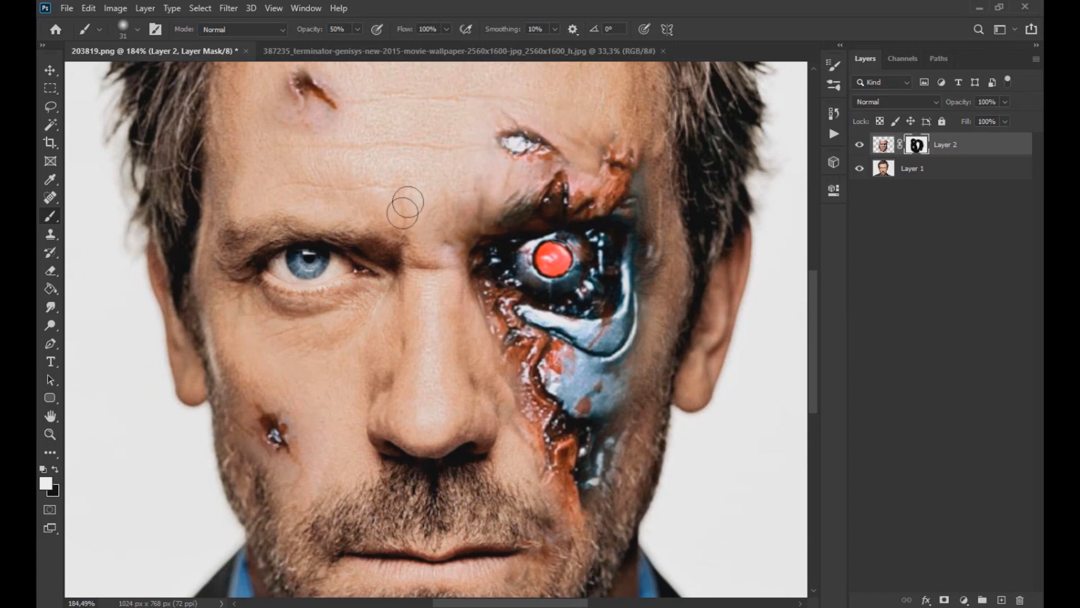
pyautogui.moveTo(459, 183); pyautogui.dragTo(471, 184)
pyautogui.moveTo(473, 223)
pyautogui.mouseDown()
pyautogui.moveTo(488, 232)
pyautogui.moveTo(539, 200)
pyautogui.moveTo(579, 152)
pyautogui.moveTo(634, 218)
pyautogui.moveTo(634, 203)
pyautogui.mouseUp()
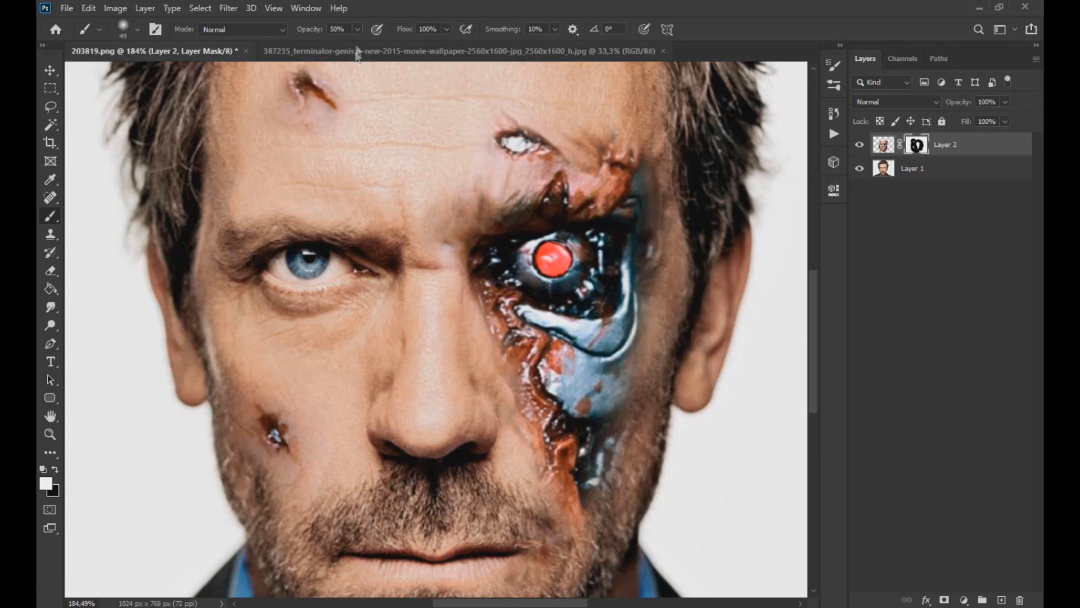
# Reveal more of the cyborg cheek, mouth corner and jaw by painting the mask white with a 49 px brush at 50% opacity
pyautogui.moveTo(573, 172)
pyautogui.mouseDown()
pyautogui.moveTo(624, 228)
pyautogui.moveTo(622, 298)
pyautogui.moveTo(633, 324)
pyautogui.moveTo(592, 482)
pyautogui.mouseUp()
pyautogui.scroll(-3, 582, 534)
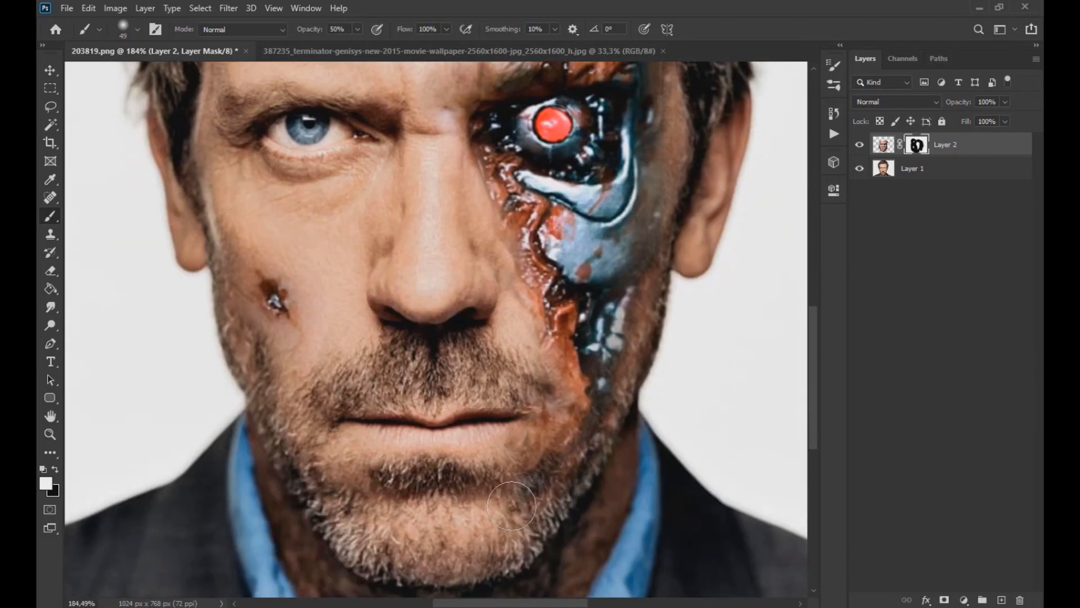
pyautogui.moveTo(574, 387)
pyautogui.mouseDown()
pyautogui.moveTo(505, 490)
pyautogui.moveTo(526, 445)
pyautogui.mouseUp()
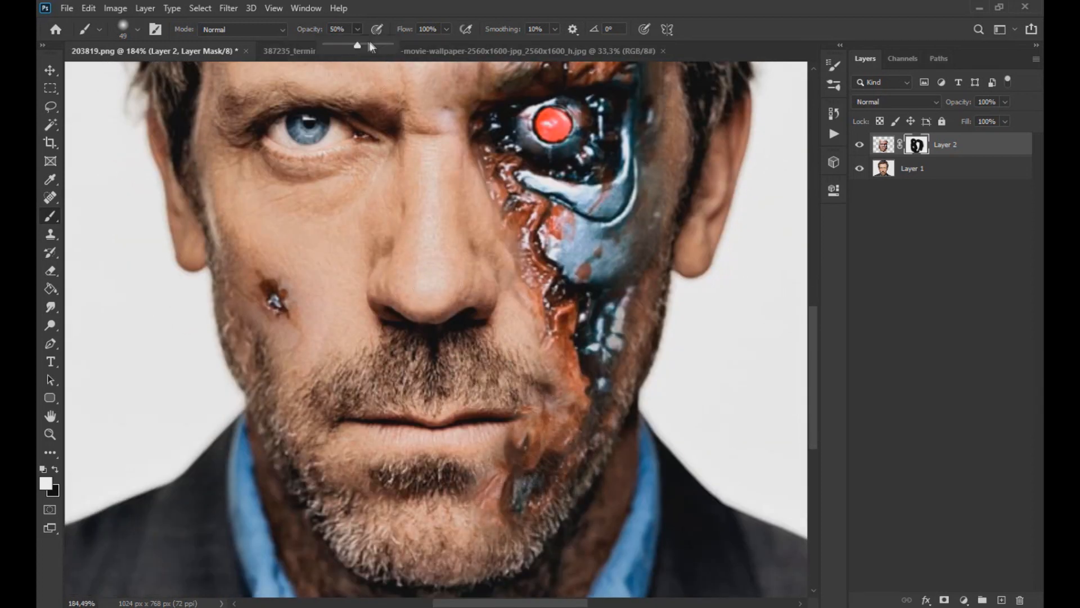
# Raise the brush opacity to 87% and paint the mask white to strengthen the cyborg metal along the cheek, jaw and temple
pyautogui.moveTo(535, 310)
pyautogui.mouseDown()
pyautogui.moveTo(568, 430)
pyautogui.moveTo(510, 499)
pyautogui.moveTo(518, 486)
pyautogui.moveTo(481, 509)
pyautogui.moveTo(570, 428)
pyautogui.moveTo(630, 199)
pyautogui.moveTo(607, 348)
pyautogui.moveTo(624, 264)
pyautogui.moveTo(635, 298)
pyautogui.moveTo(645, 164)
pyautogui.mouseUp()
pyautogui.scroll(1, 626, 265)
pyautogui.scroll(1, 645, 164)
pyautogui.moveTo(647, 211)
pyautogui.mouseDown()
pyautogui.moveTo(626, 146)
pyautogui.moveTo(632, 194)
pyautogui.mouseUp()
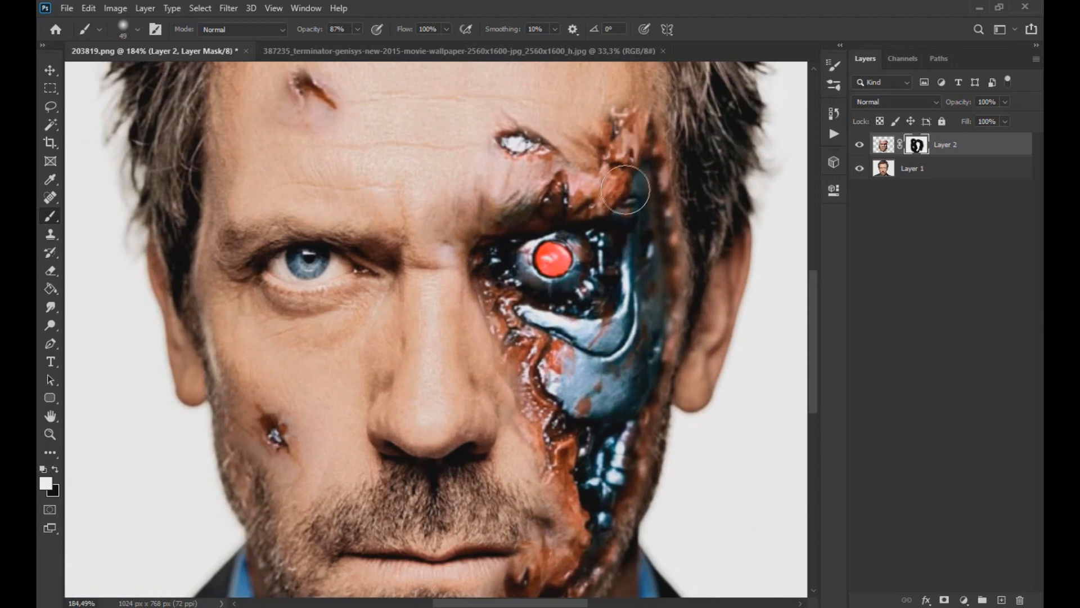
pyautogui.scroll(1, 632, 194)
# Soften the cyborg area's inner edge from the nose to the chin with a black 60 px brush at 25% opacity
pyautogui.hotkey('ctrl', '0')
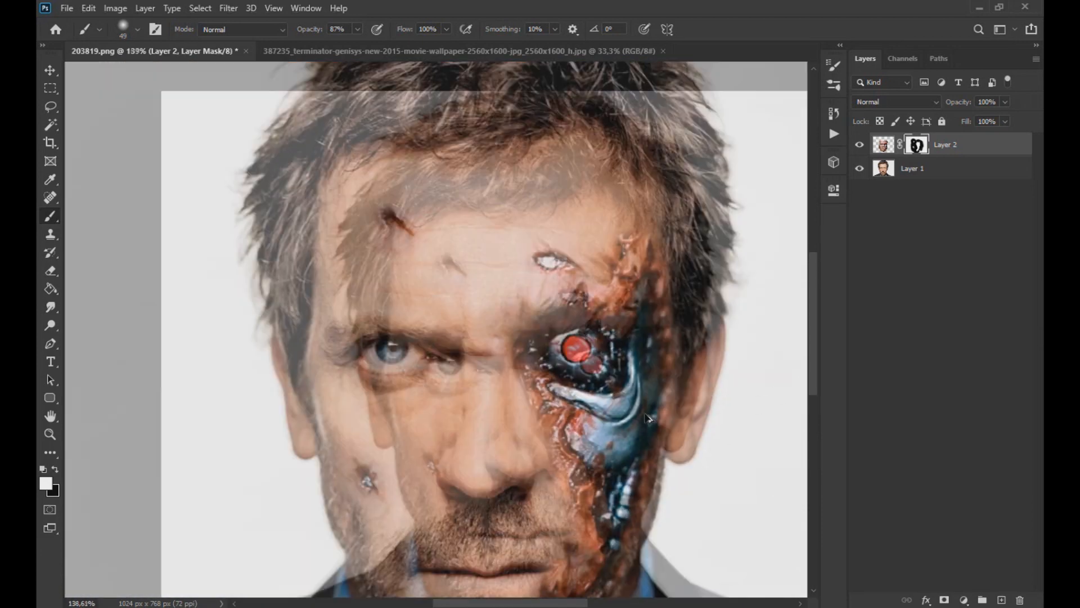
pyautogui.scroll(2, 460, 509)
pyautogui.scroll(-2, 460, 509)
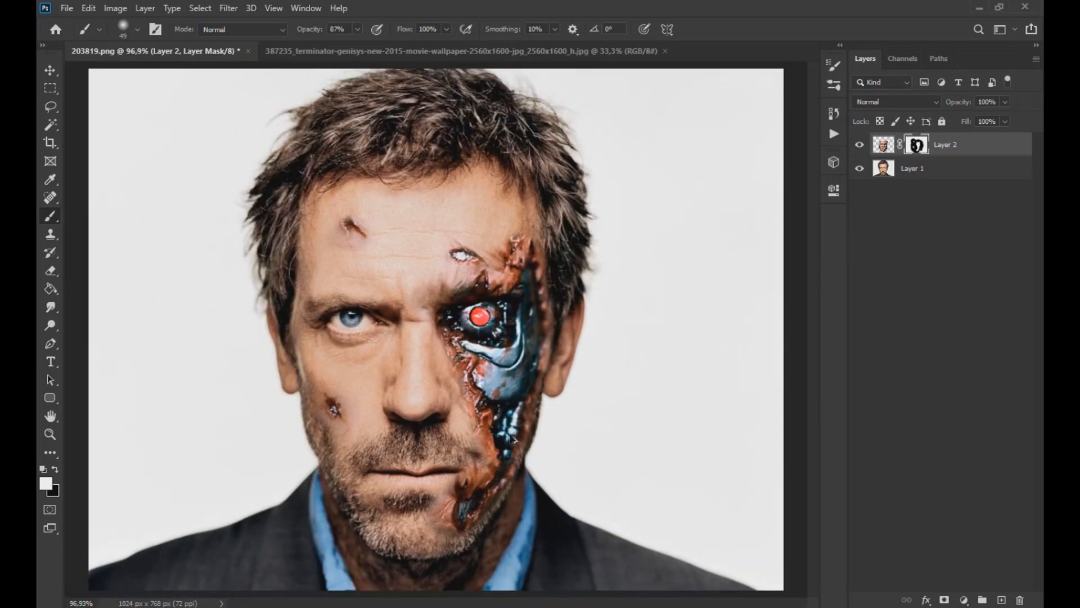
pyautogui.scroll(2, 460, 509)
pyautogui.scroll(1, 460, 509)
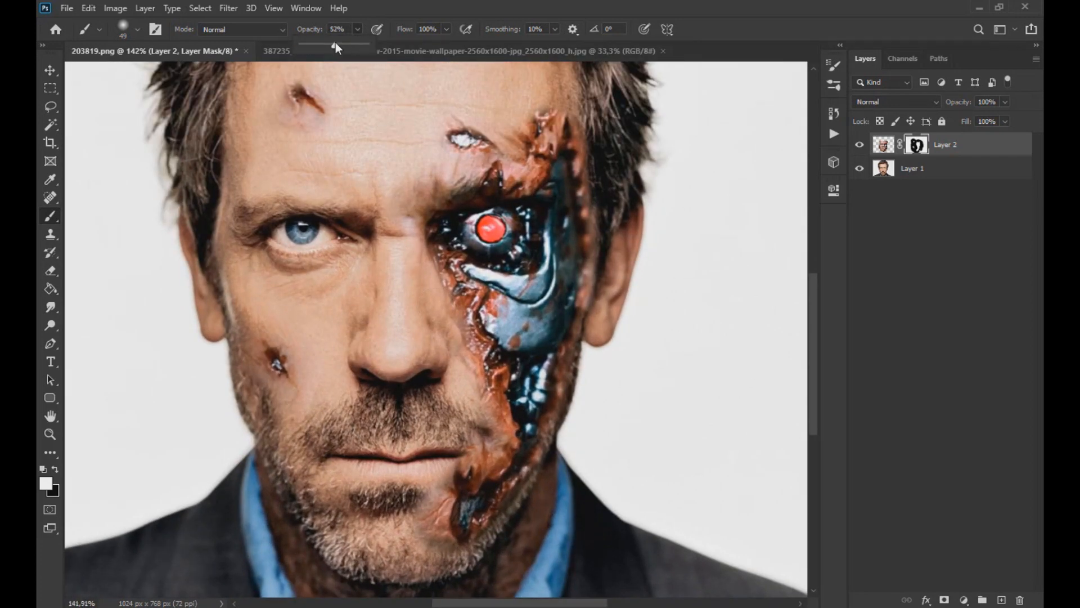
pyautogui.click(55, 468)
pyautogui.moveTo(396, 520); pyautogui.dragTo(403, 521)
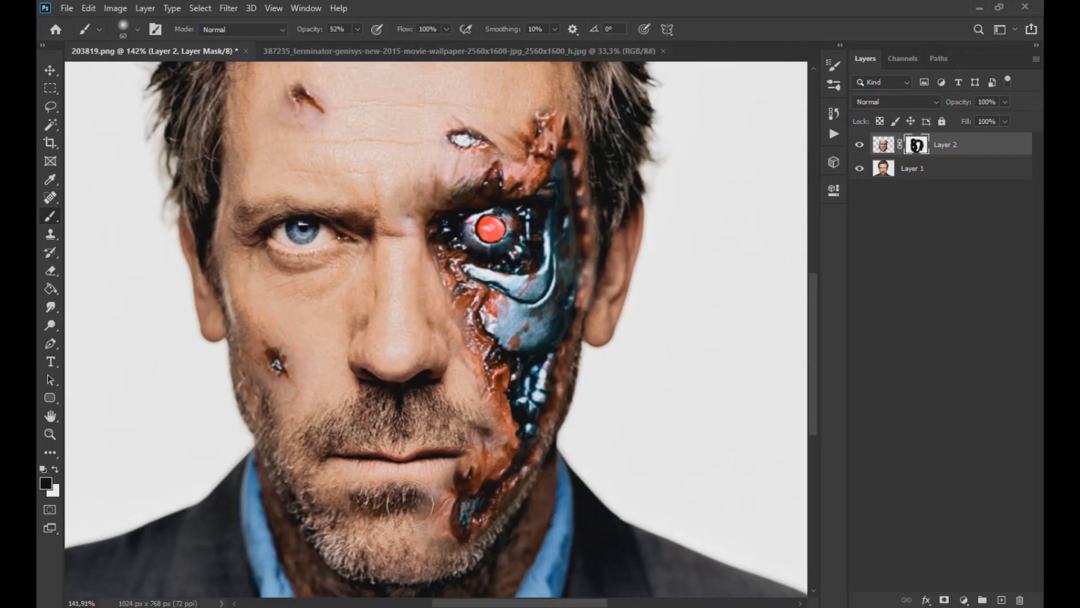
pyautogui.click(357, 30)
pyautogui.moveTo(357, 44); pyautogui.dragTo(339, 44)
pyautogui.moveTo(449, 298)
pyautogui.mouseDown()
pyautogui.moveTo(464, 390)
pyautogui.moveTo(446, 471)
pyautogui.moveTo(424, 508)
pyautogui.mouseUp()
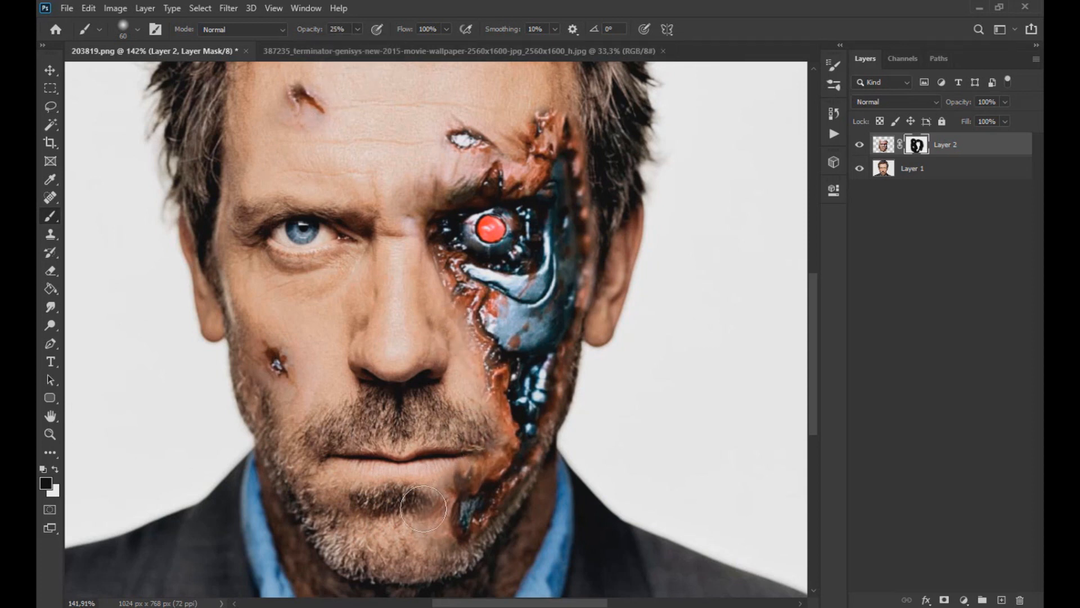
# Paint the layer mask white with the 60 px brush at 25% opacity to extend the torn skin up the temple
pyautogui.scroll(-3, 439, 523)
pyautogui.press('x')
pyautogui.moveTo(513, 270)
pyautogui.mouseDown()
pyautogui.moveTo(525, 249)
pyautogui.moveTo(512, 225)
pyautogui.mouseUp()
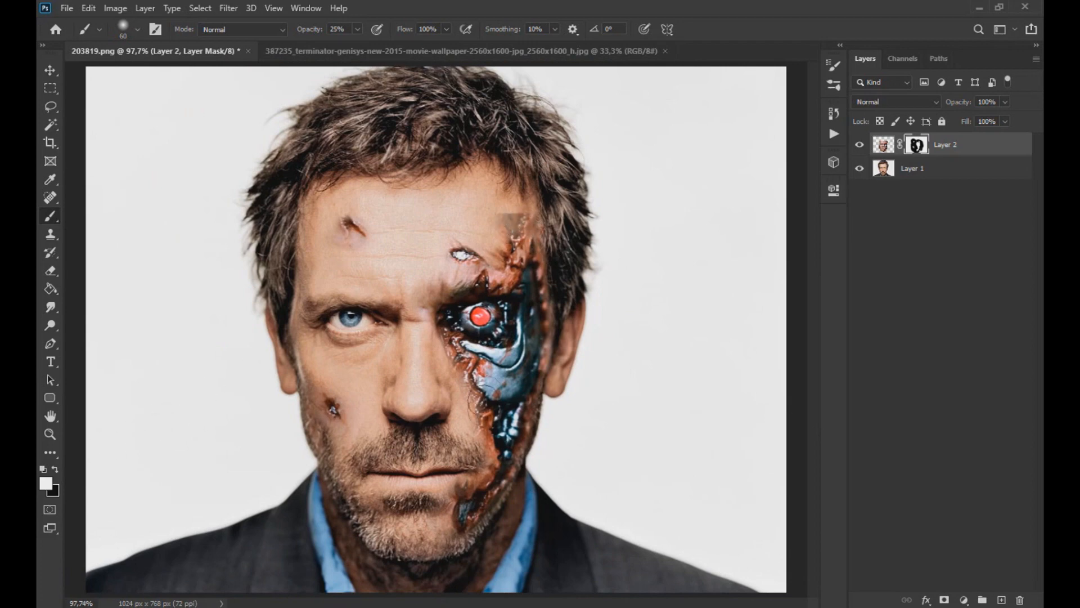
# Hide the hard-edged pasted patch above the temple by painting the mask black at 100% brush opacity
pyautogui.scroll(3, 530, 273)
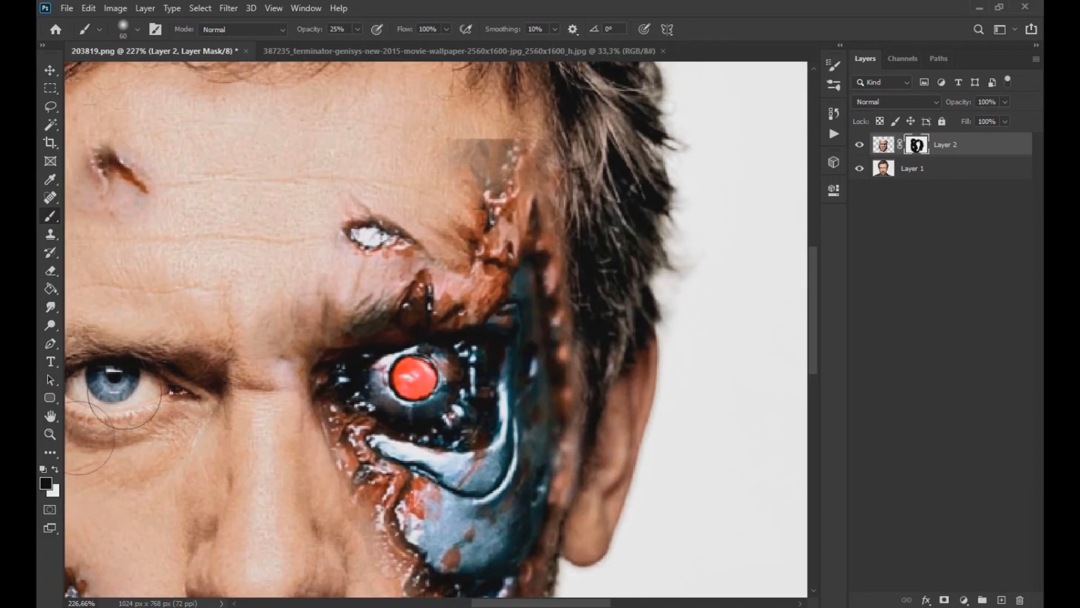
pyautogui.press('0')
pyautogui.moveTo(434, 85)
pyautogui.mouseDown()
pyautogui.moveTo(470, 122)
pyautogui.moveTo(506, 135)
pyautogui.moveTo(477, 155)
pyautogui.mouseUp()
pyautogui.scroll(-5, 539, 112)
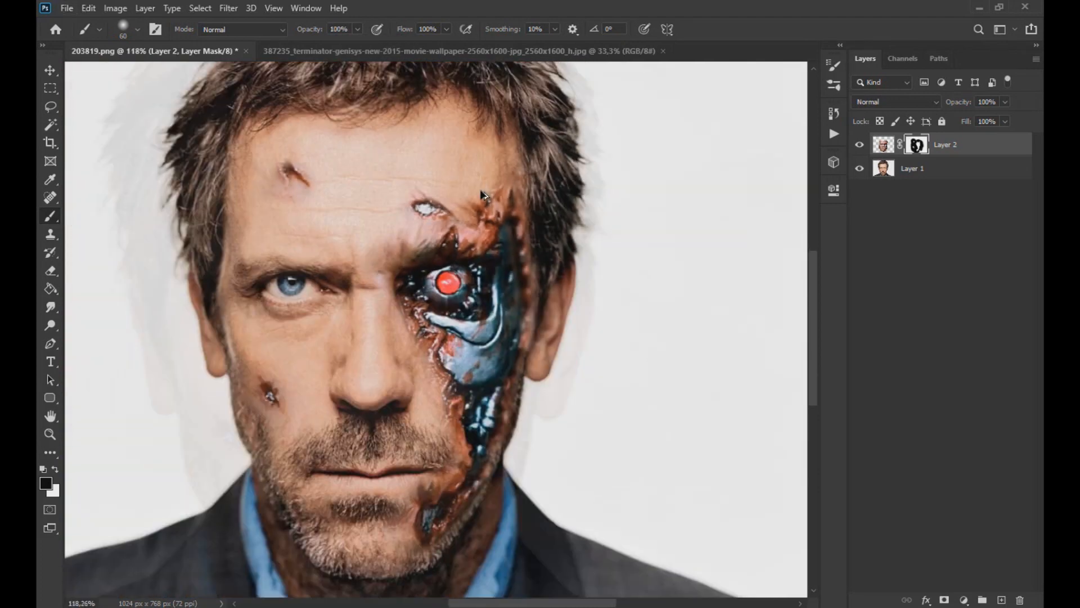
# Target the image content of Layer 2 instead of its mask and lasso a selection around the face from forehead to chin
pyautogui.click(50, 70)
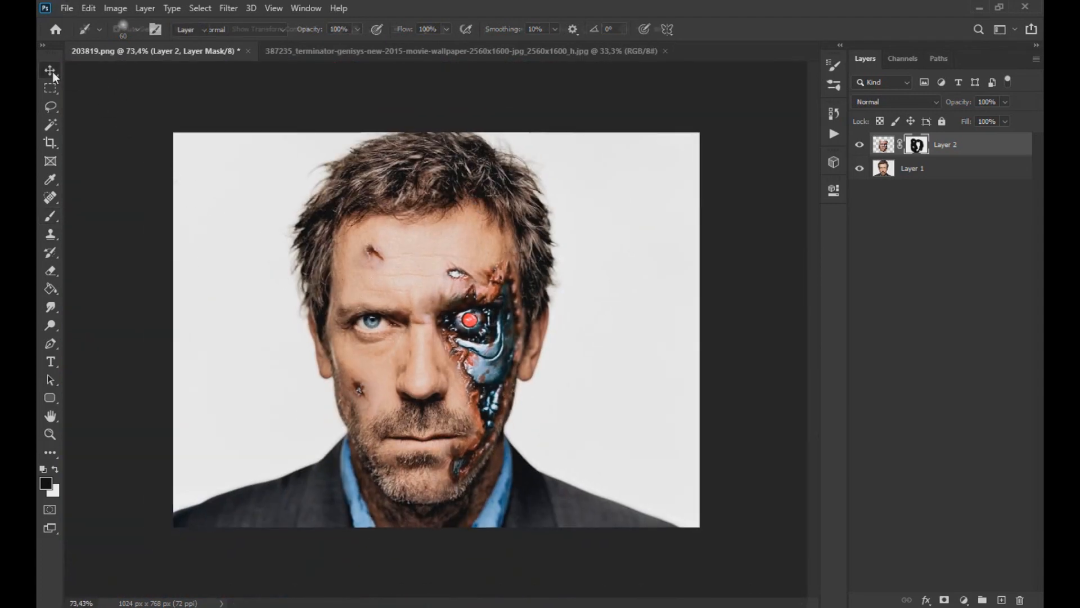
pyautogui.click(881, 146)
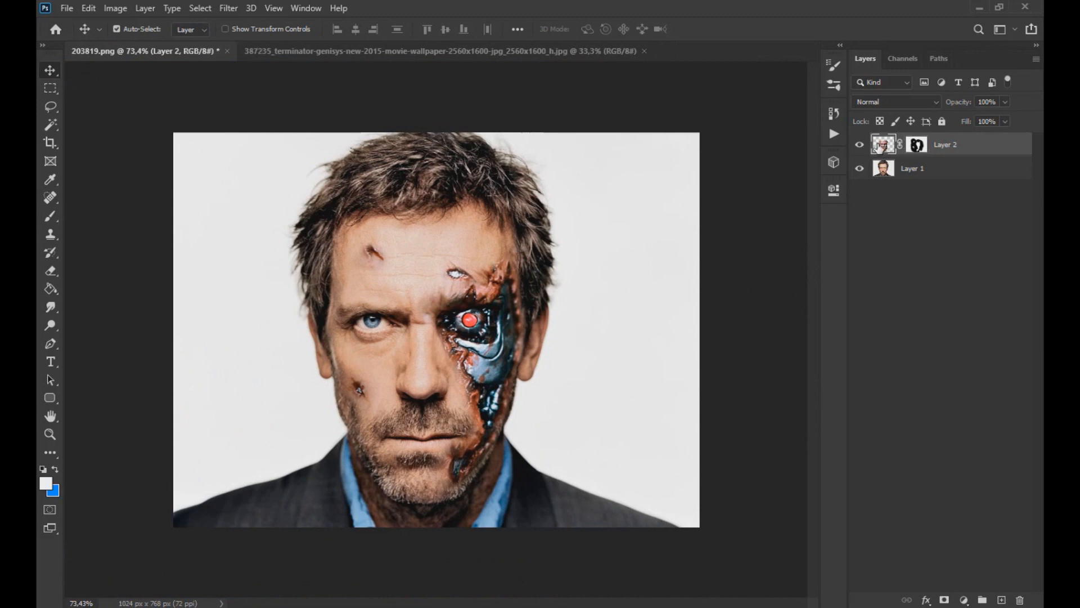
pyautogui.click(56, 106)
pyautogui.moveTo(339, 340)
pyautogui.mouseDown()
pyautogui.moveTo(342, 261)
pyautogui.moveTo(418, 233)
pyautogui.mouseUp()
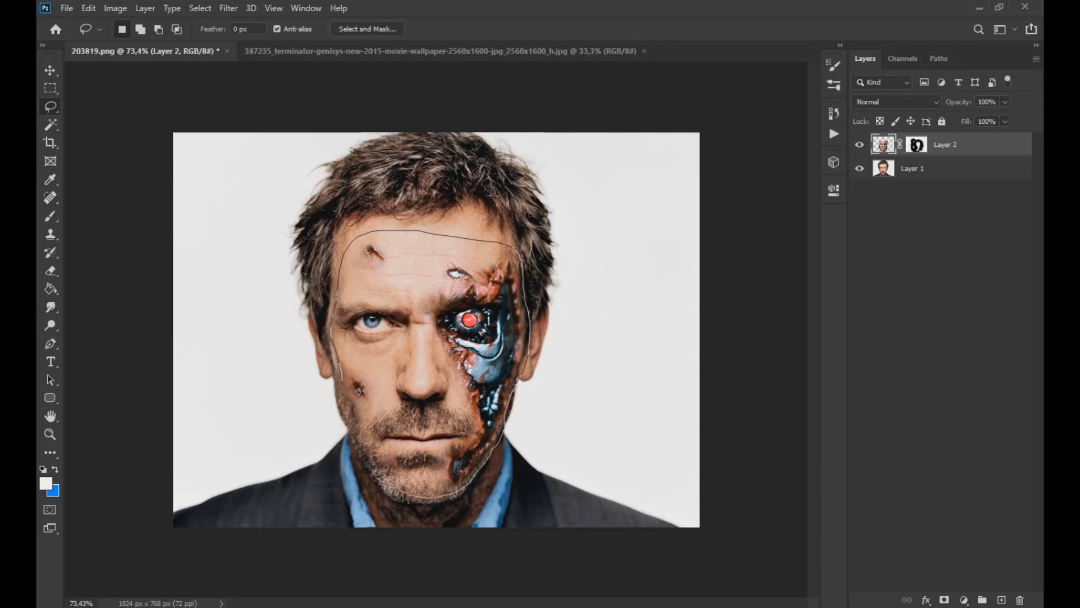
pyautogui.moveTo(343, 382); pyautogui.dragTo(338, 343)
pyautogui.click(50, 70)
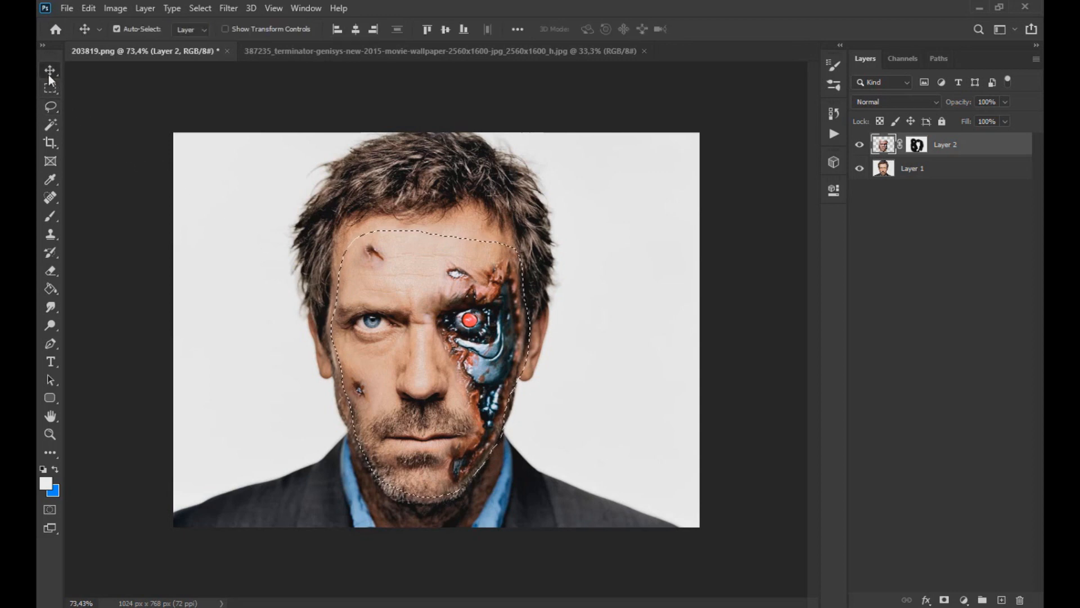
# Start Match Color on the selected cyborg face, using 203819.png as the source and Layer 1 as the source layer
pyautogui.click(116, 8)
pyautogui.moveTo(144, 44)
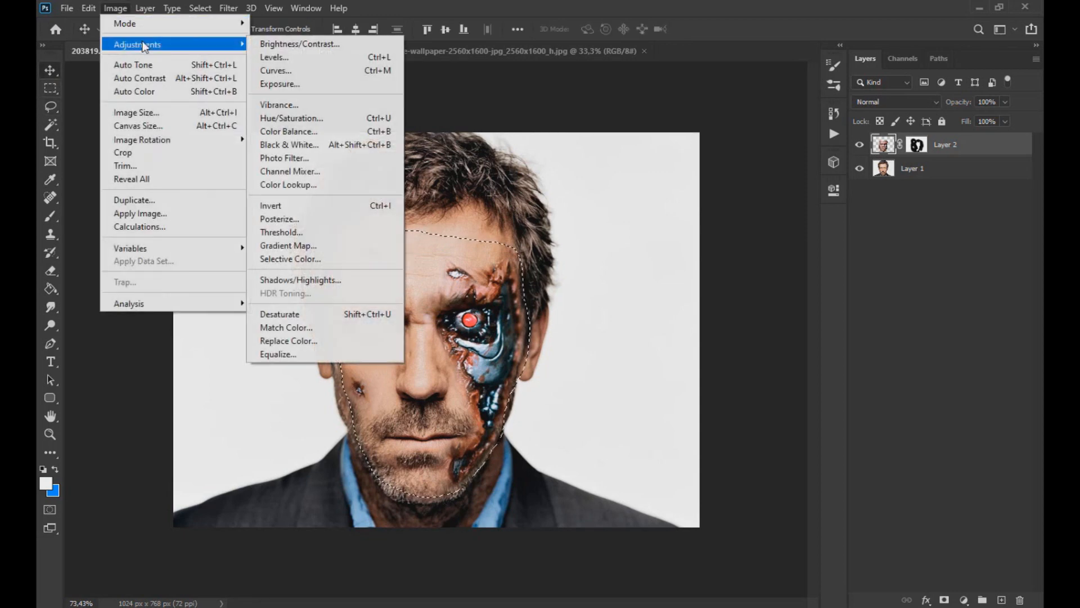
pyautogui.click(285, 328)
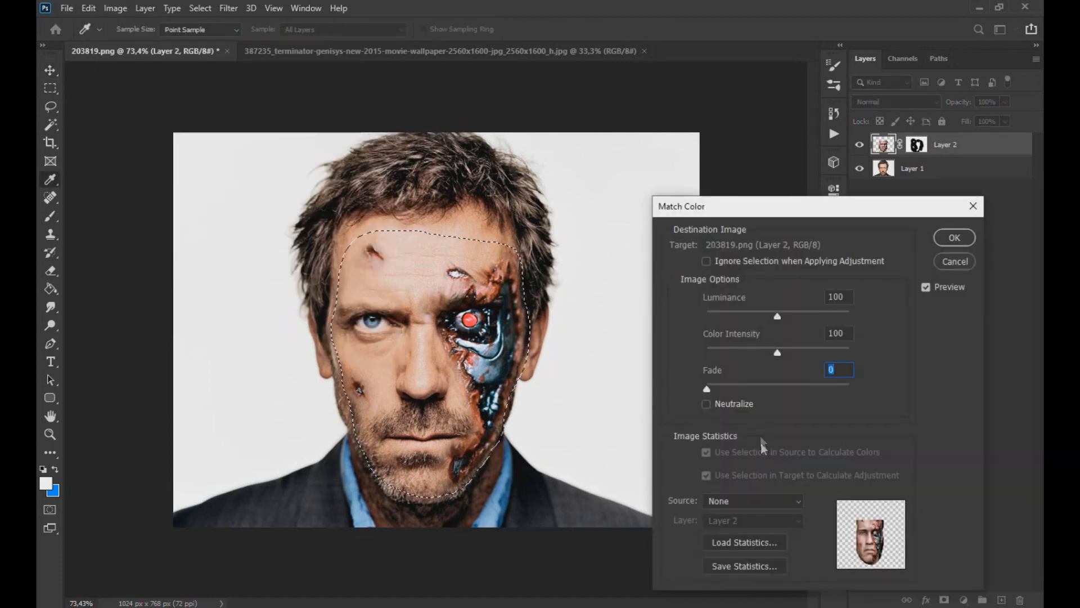
pyautogui.click(761, 502)
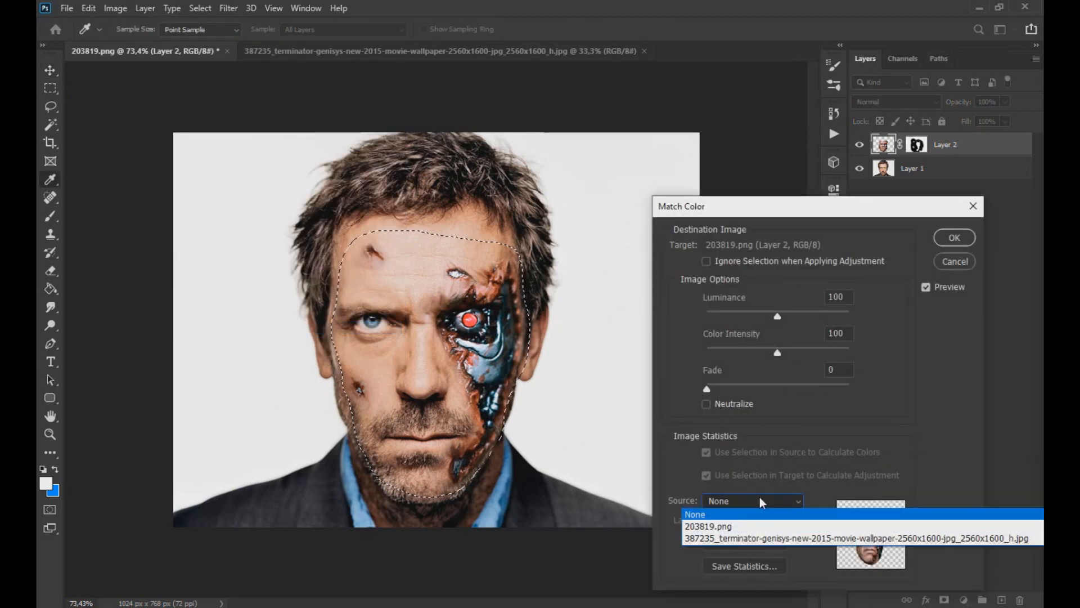
pyautogui.click(765, 527)
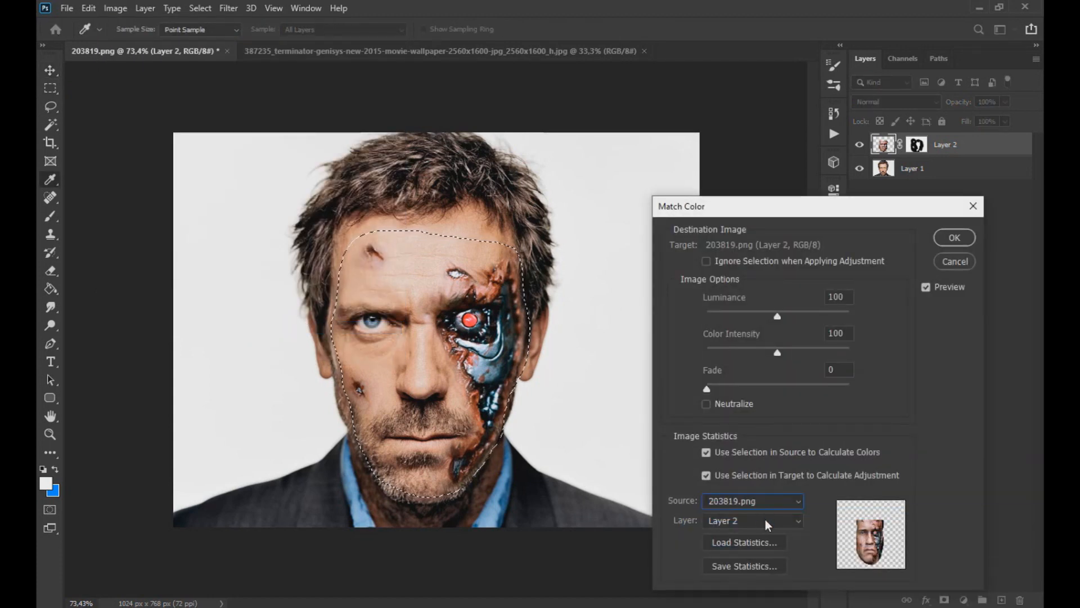
pyautogui.click(768, 525)
pyautogui.click(764, 571)
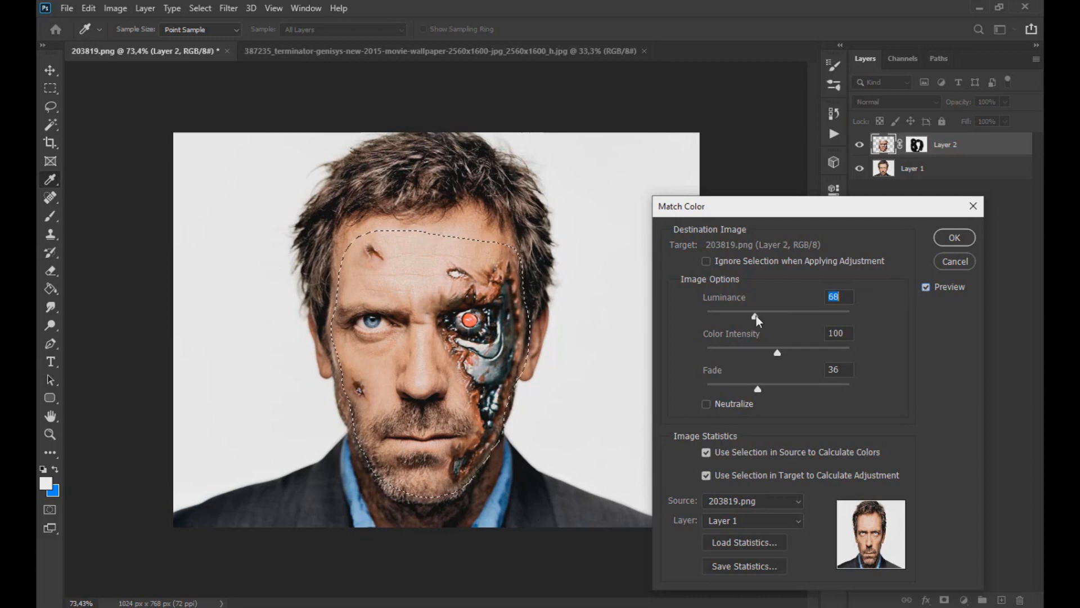
# Apply Match Color with luminance 101, color intensity 113 and fade 26, and clear the selection
pyautogui.moveTo(781, 353)
pyautogui.mouseDown()
pyautogui.moveTo(769, 351)
pyautogui.moveTo(784, 350)
pyautogui.mouseUp()
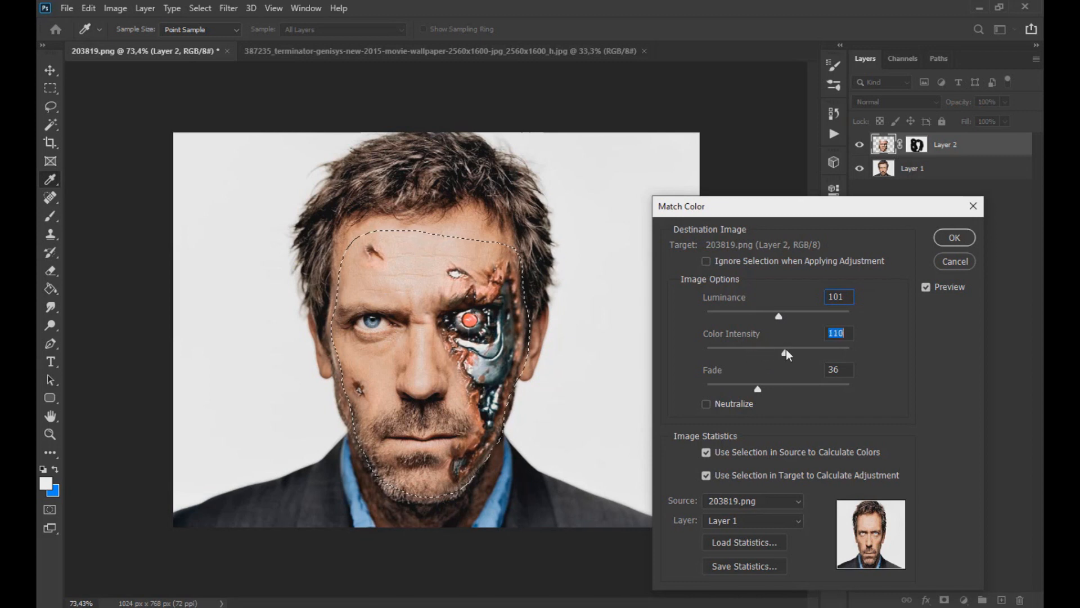
pyautogui.moveTo(759, 392)
pyautogui.mouseDown()
pyautogui.moveTo(780, 394)
pyautogui.moveTo(747, 385)
pyautogui.mouseUp()
pyautogui.moveTo(783, 353); pyautogui.dragTo(791, 354)
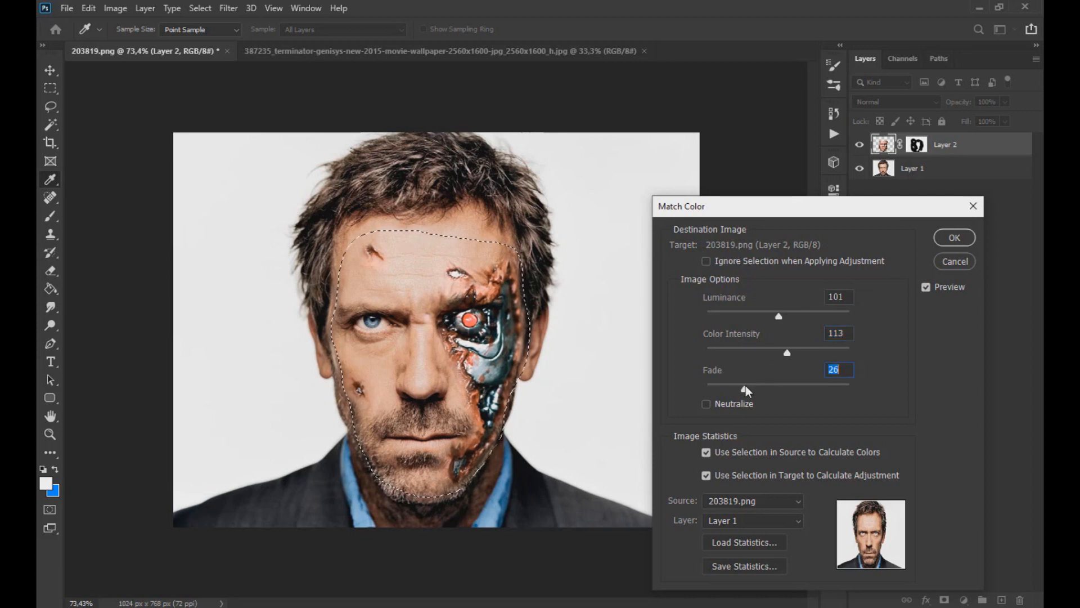
pyautogui.click(954, 237)
pyautogui.press('v')
pyautogui.hotkey('ctrl', 'd')
# Touch up the Layer 2 mask around the mouth corner and chin wound with a 25 px brush at 100% opacity, using white and black
pyautogui.scroll(-3, 629, 301)
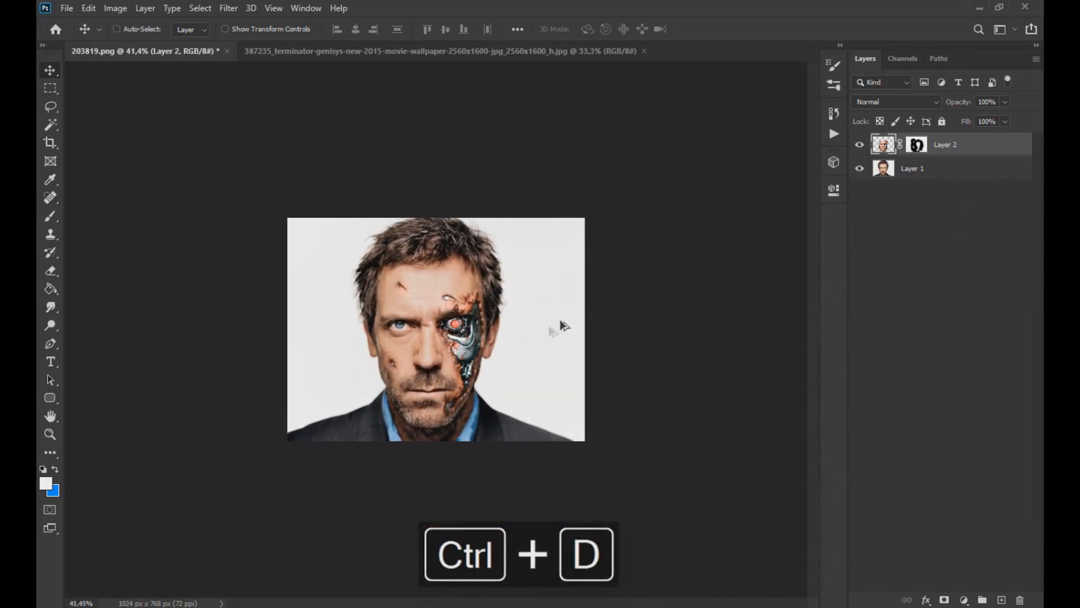
pyautogui.scroll(5, 488, 376)
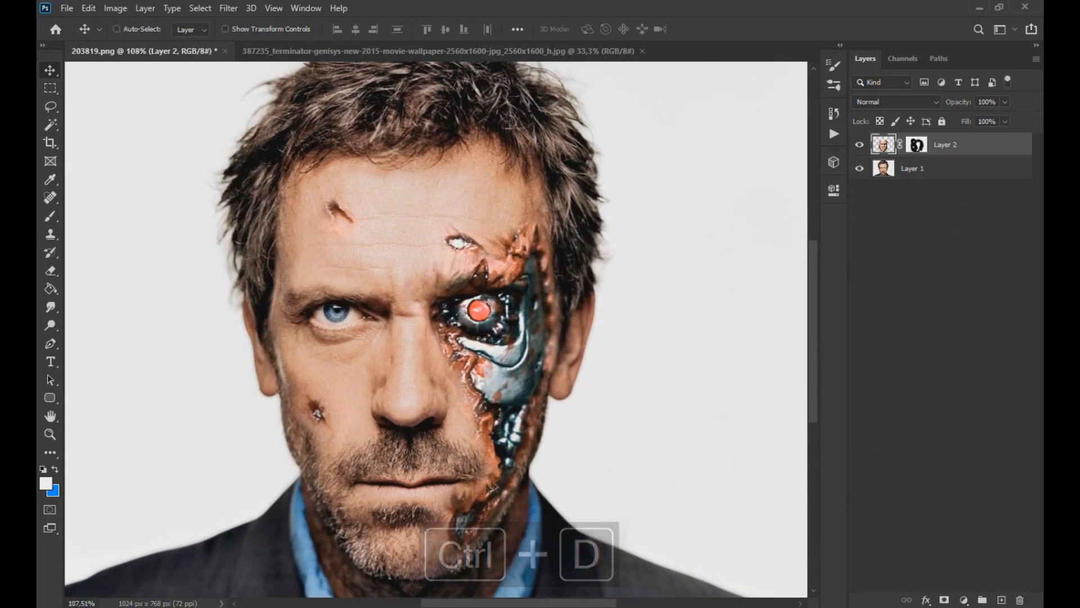
pyautogui.scroll(2, 487, 488)
pyautogui.click(917, 146)
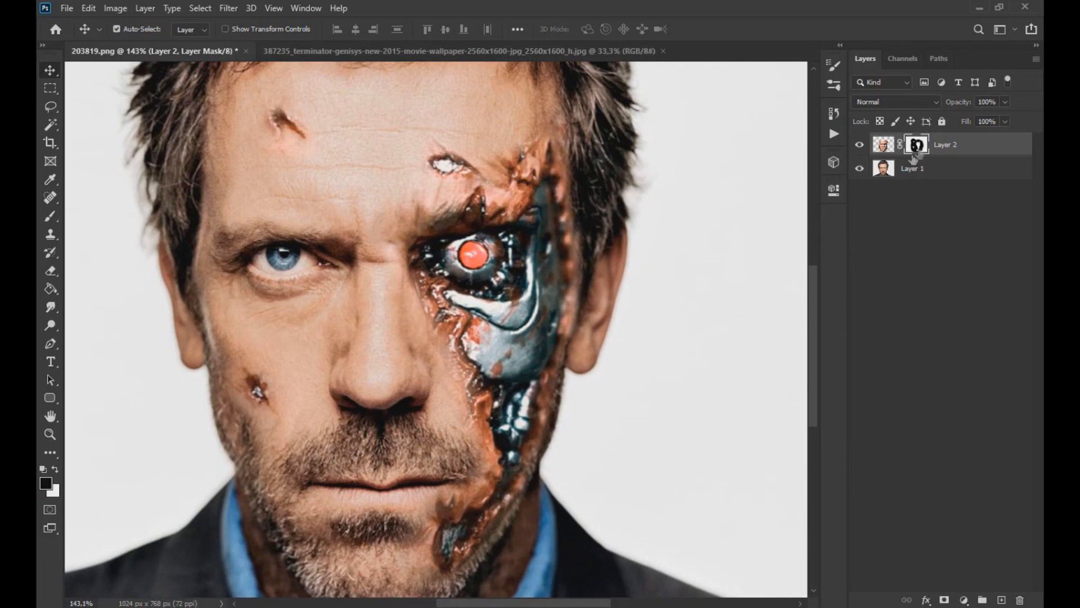
pyautogui.scroll(-5, 603, 354)
pyautogui.scroll(-1, 601, 349)
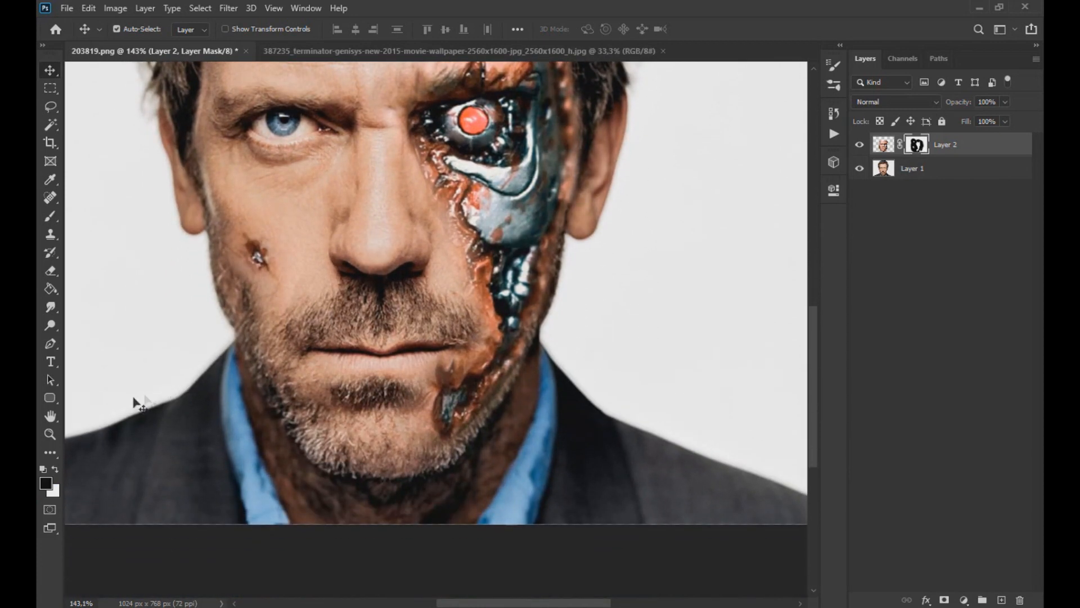
pyautogui.click(54, 469)
pyautogui.click(52, 217)
pyautogui.keyDown('alt'); pyautogui.rightClick(385, 356); pyautogui.keyUp('alt')
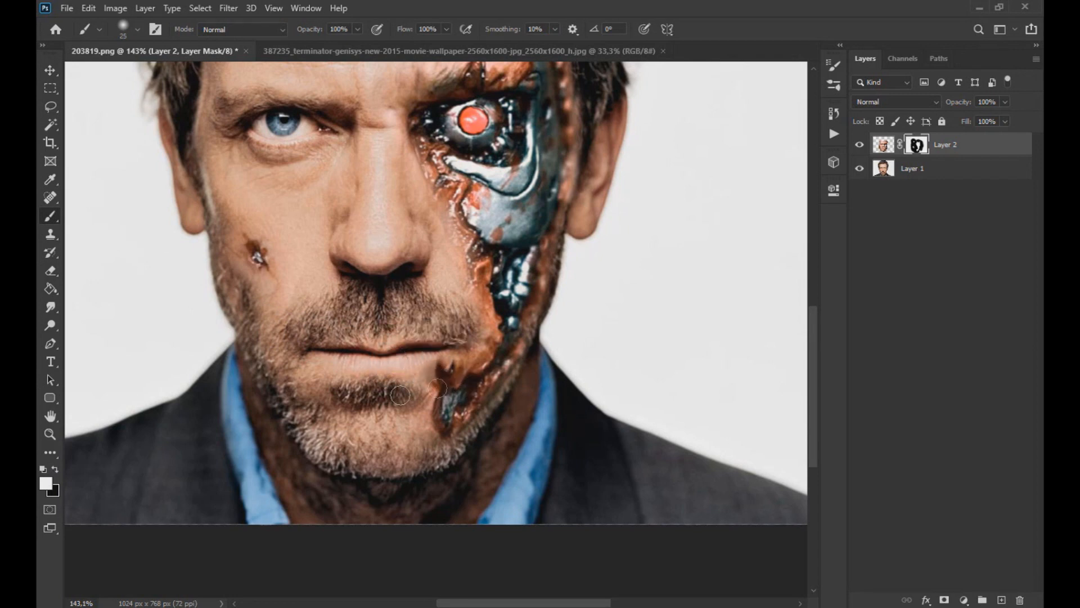
pyautogui.click(45, 469)
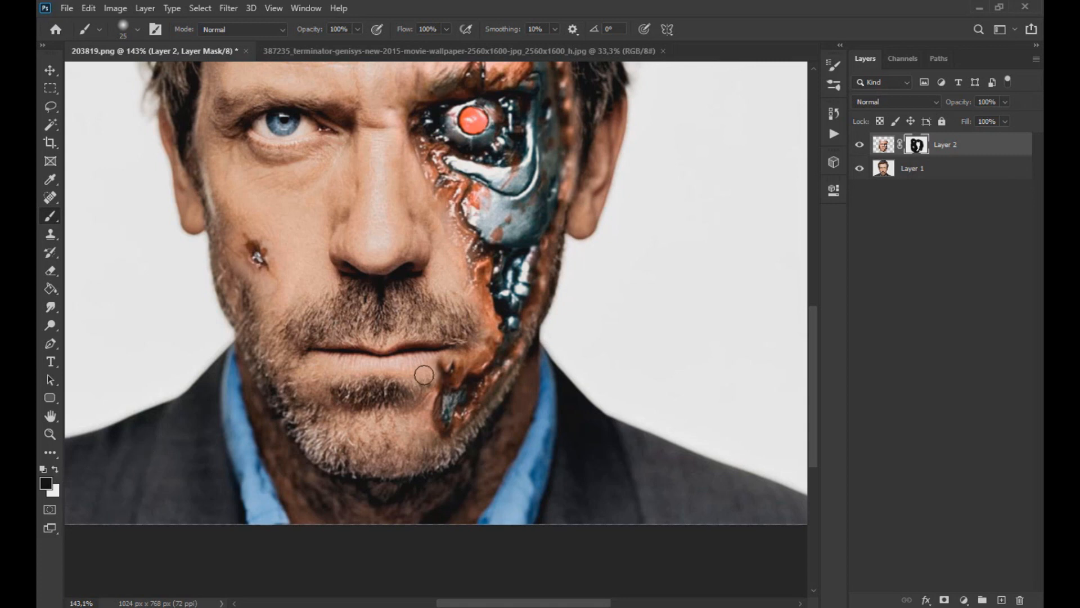
pyautogui.scroll(-3, 436, 386)
# Merge Layer 2 and Layer 1 into a single layer
pyautogui.click(50, 70)
pyautogui.scroll(-2, 513, 297)
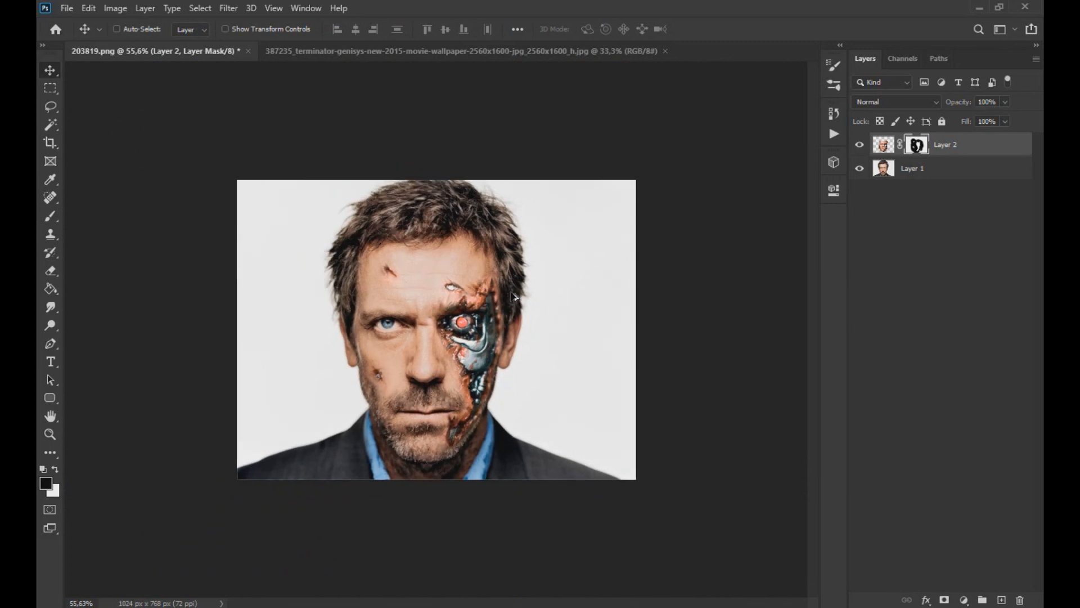
pyautogui.keyDown('shift'); pyautogui.click(905, 169); pyautogui.keyUp('shift')
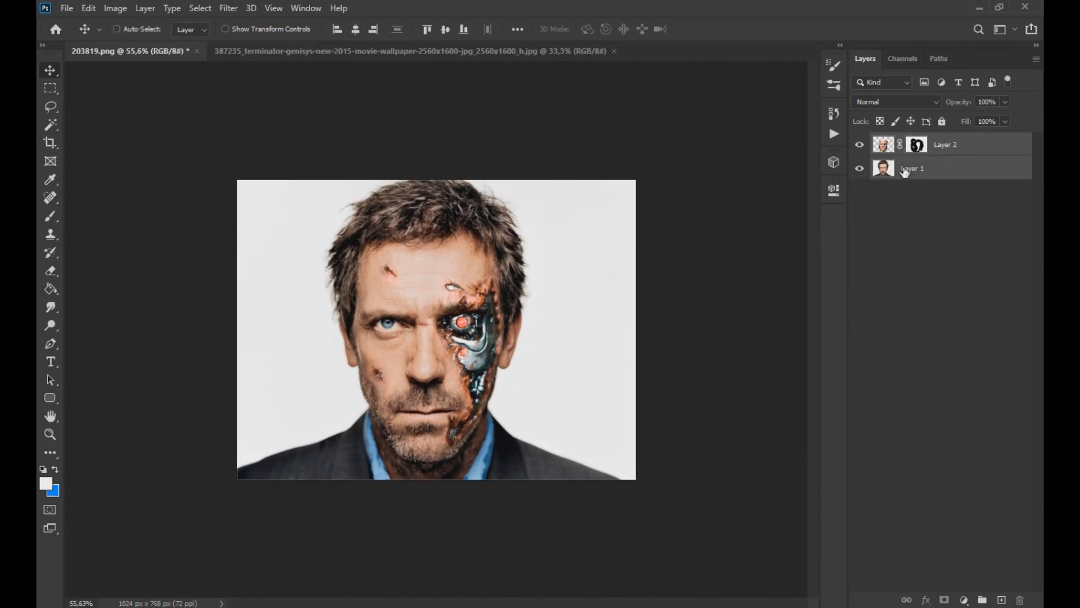
pyautogui.hotkey('ctrl', 'e')
# Reduce the merged portrait's saturation to -23 with a Hue/Saturation adjustment
pyautogui.click(115, 8)
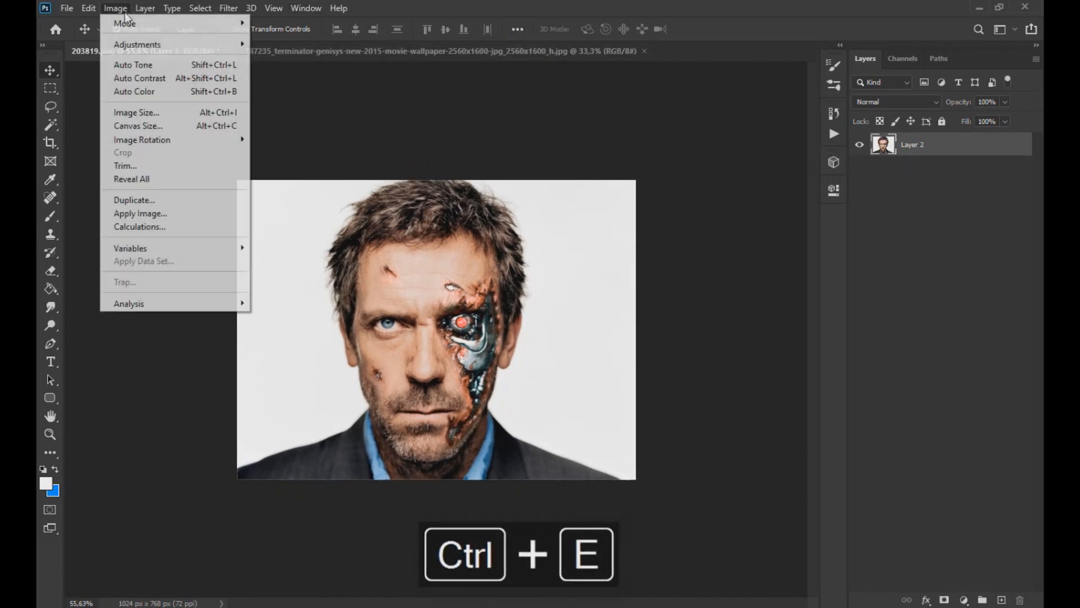
pyautogui.moveTo(141, 41)
pyautogui.click(298, 116)
pyautogui.moveTo(770, 226); pyautogui.dragTo(752, 227)
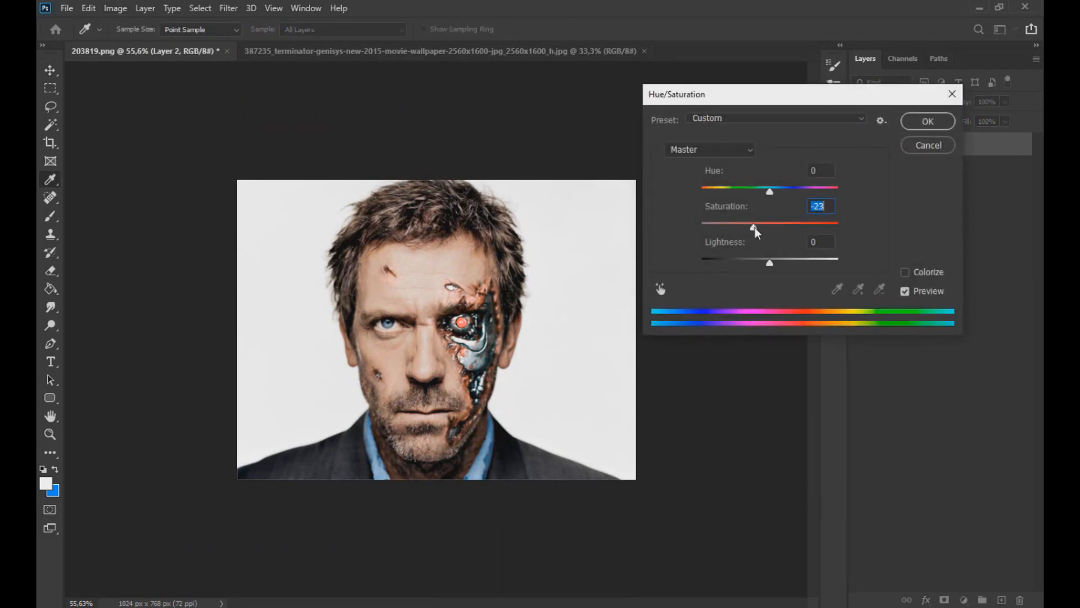
pyautogui.click(927, 122)
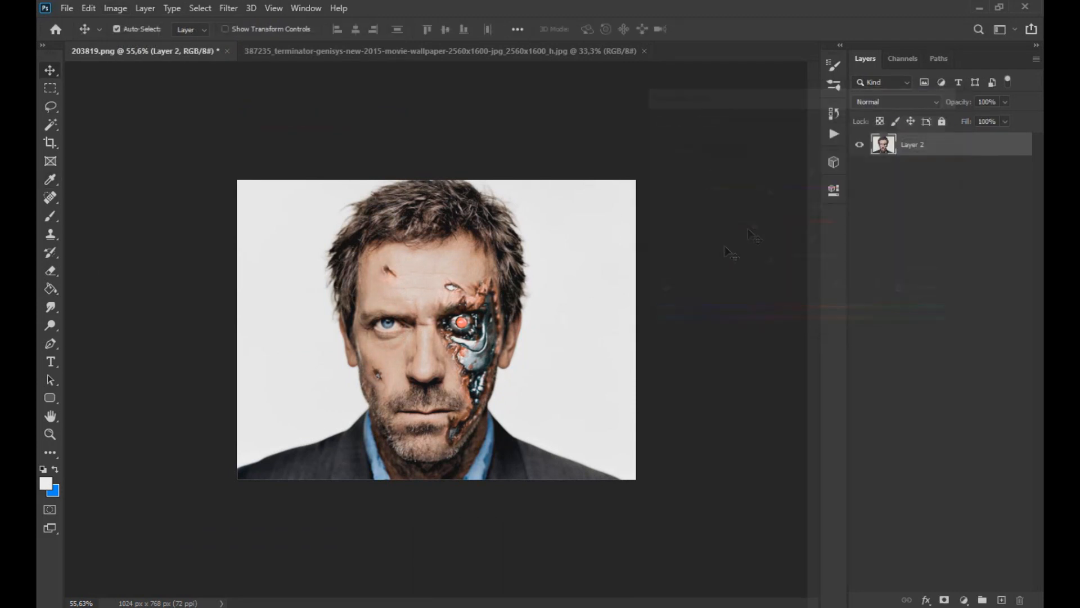